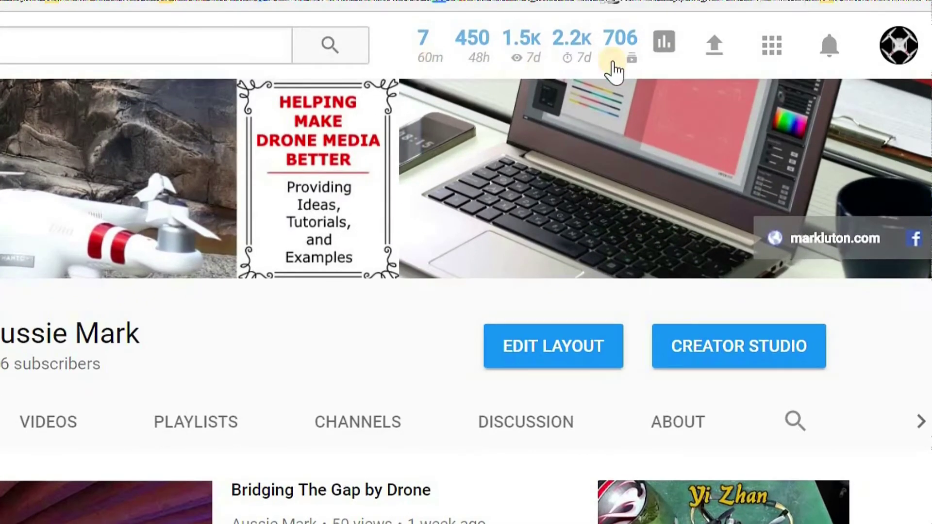
# Step: Show the channel's real-time analytics graphs, then close them to reveal the channel page
pyautogui.click(639, 51)
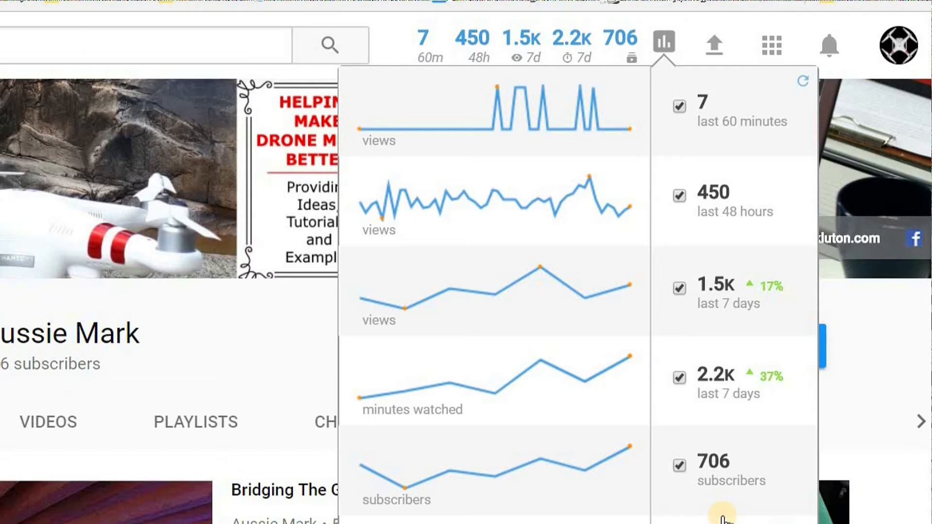
pyautogui.click(775, 520)
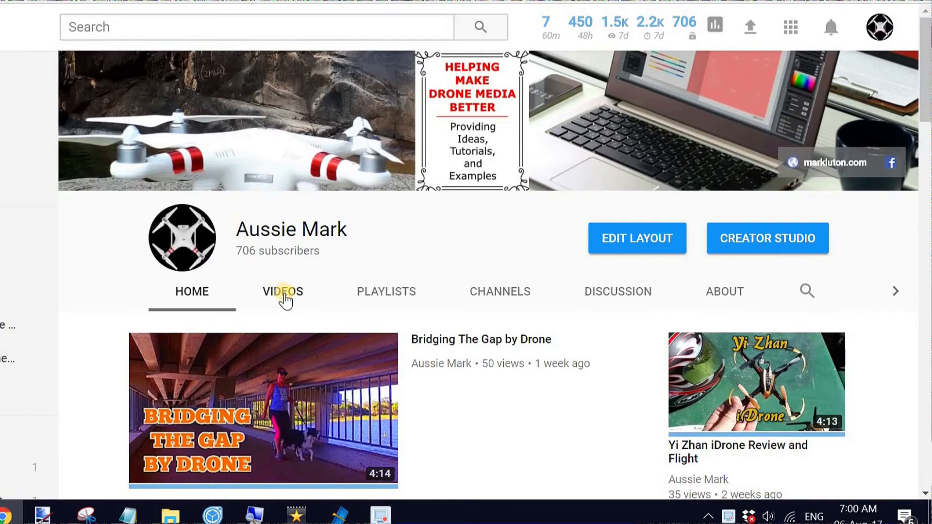
# Step: From the Videos list, open the 'A Best Fishing Spot | Seen From A Drone' video
pyautogui.click(283, 291)
pyautogui.scroll(-5, 364, 280)
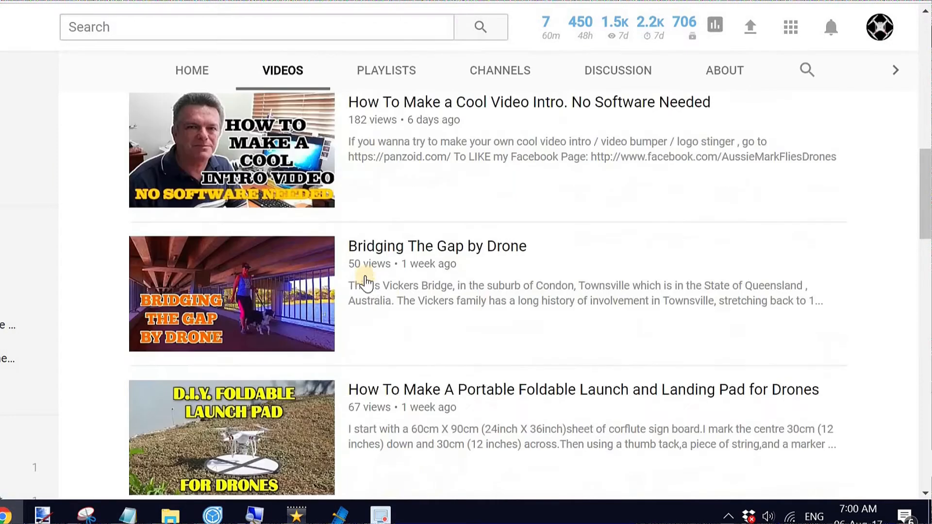
pyautogui.scroll(-5, 364, 281)
pyautogui.scroll(-4, 365, 281)
pyautogui.scroll(-3, 365, 281)
pyautogui.scroll(-3, 366, 280)
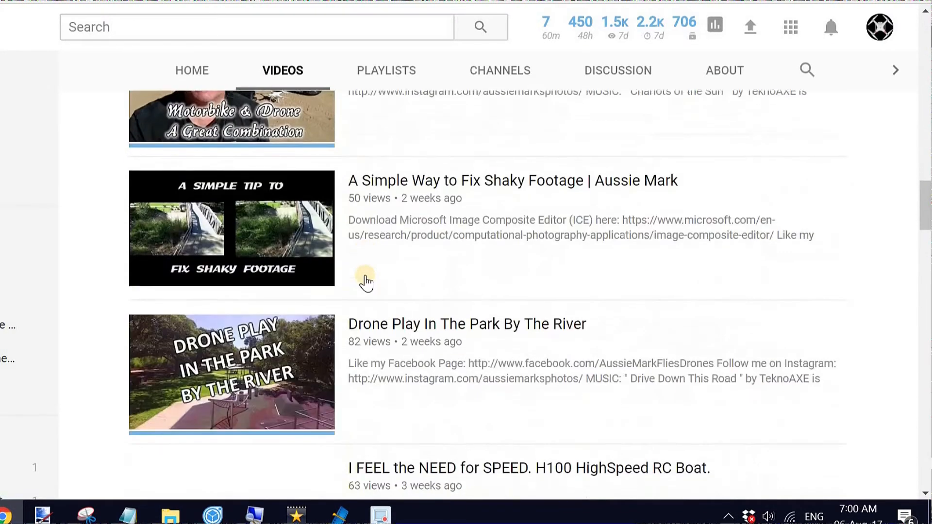
pyautogui.scroll(-5, 365, 280)
pyautogui.scroll(-1, 365, 281)
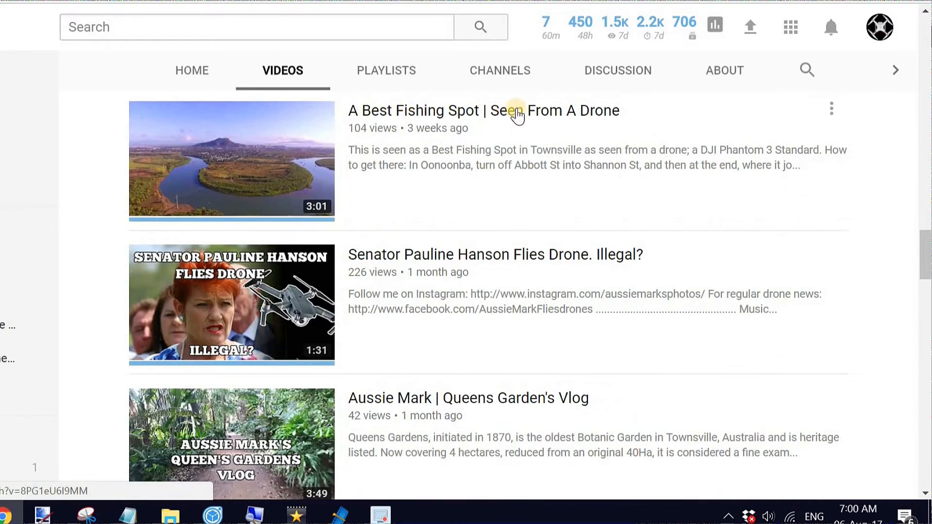
pyautogui.click(430, 115)
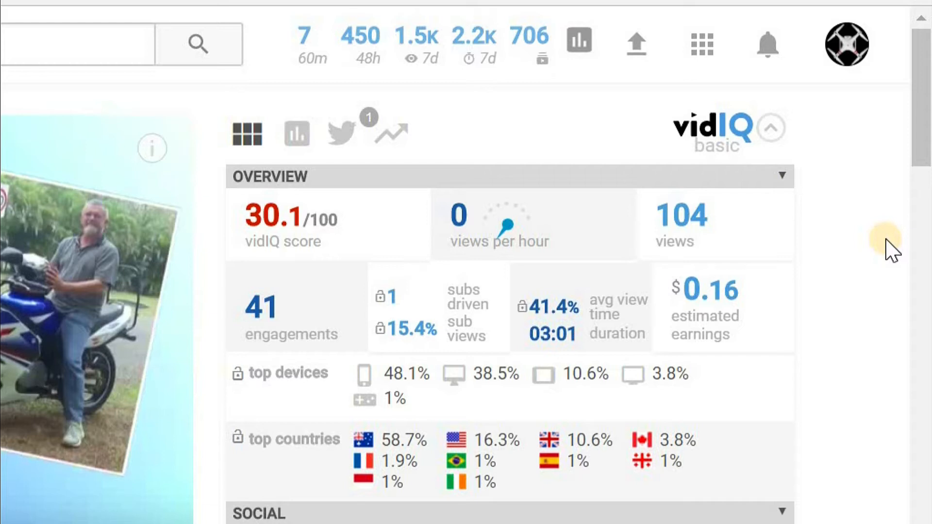
pyautogui.scroll(-4, 892, 248)
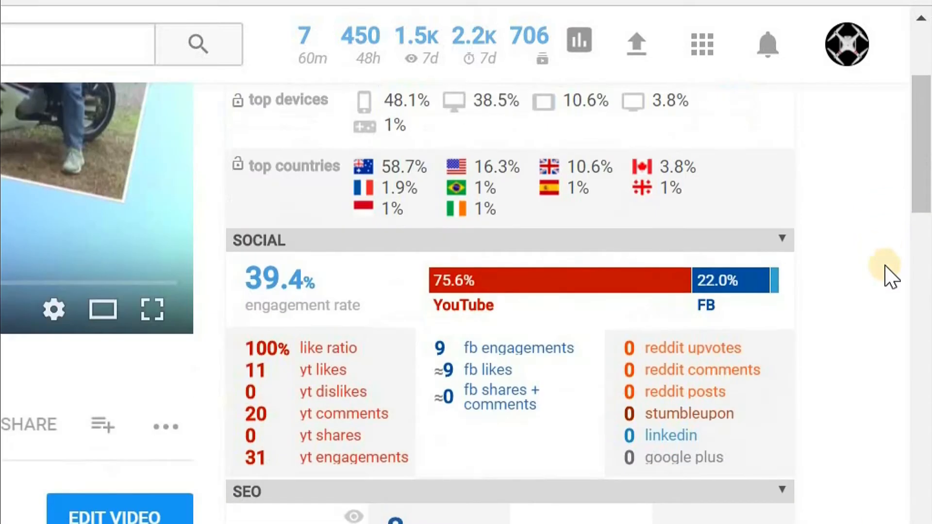
# Step: Go into Edit Video and start vidIQ's custom thumbnail creation
pyautogui.click(118, 517)
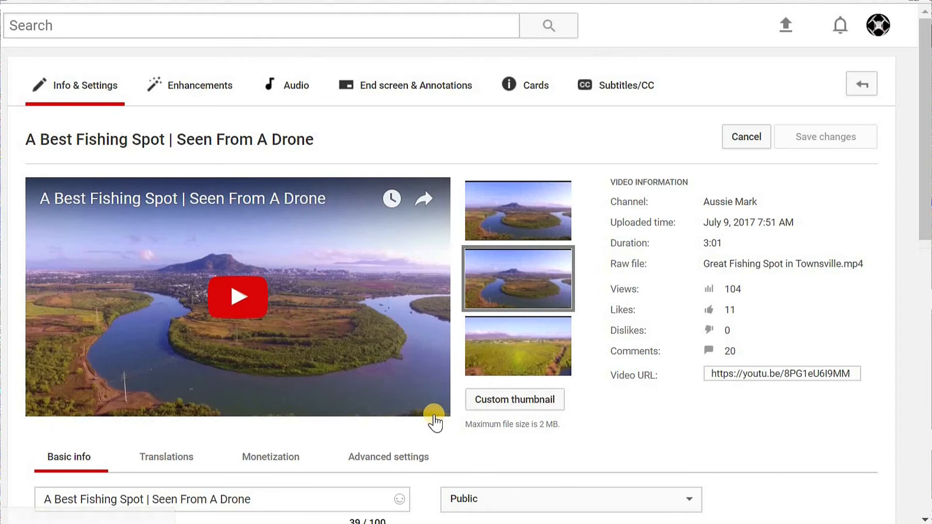
pyautogui.scroll(-3, 434, 420)
pyautogui.scroll(-2, 452, 378)
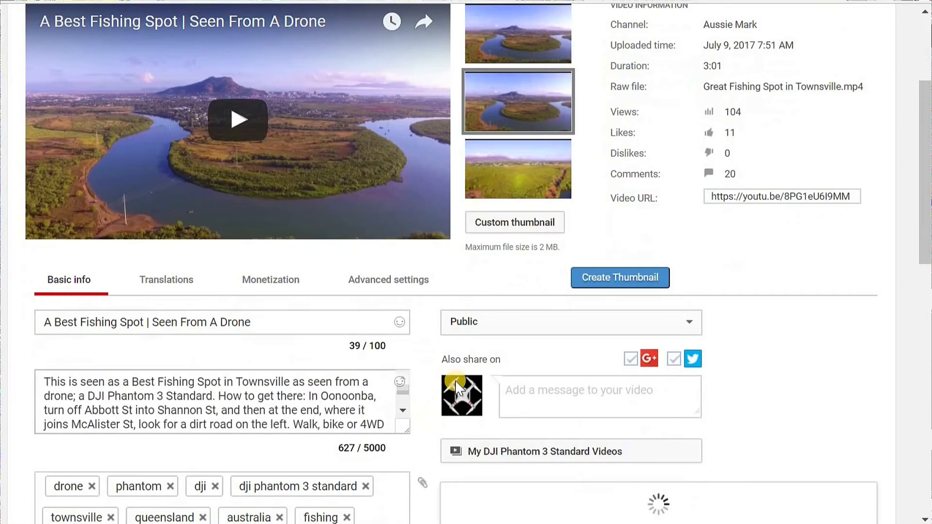
pyautogui.click(620, 277)
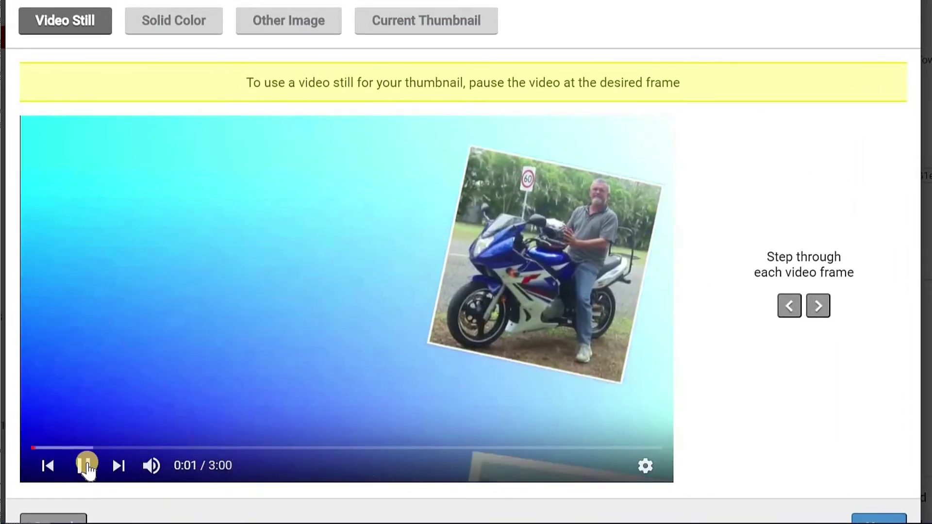
# Step: Pause the video, seek to the calm river frame at 0:21 and use it as the background
pyautogui.click(84, 465)
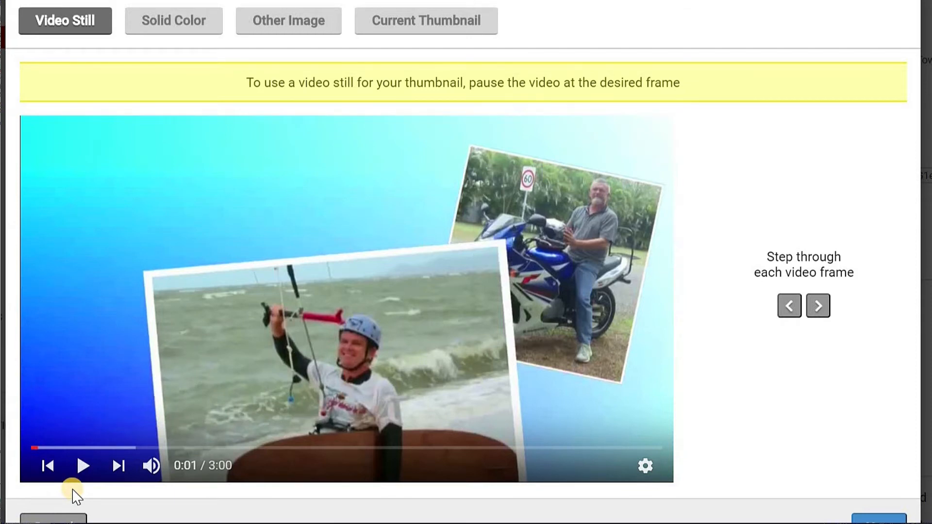
pyautogui.moveTo(36, 445); pyautogui.dragTo(93, 441)
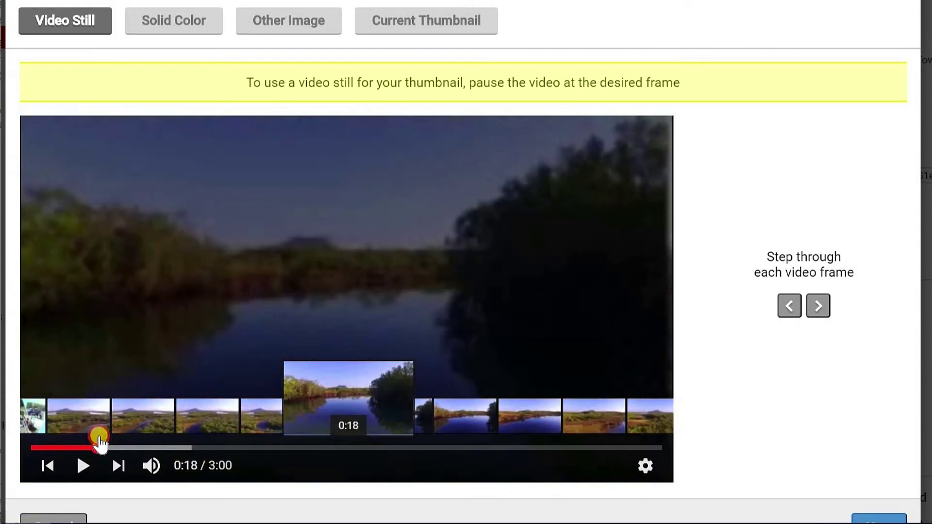
pyautogui.moveTo(94, 438); pyautogui.dragTo(107, 434)
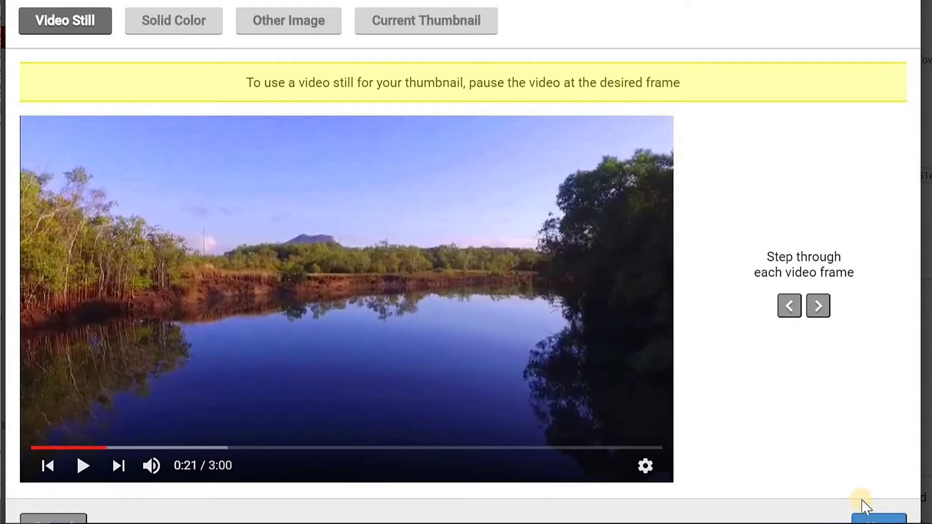
pyautogui.click(877, 516)
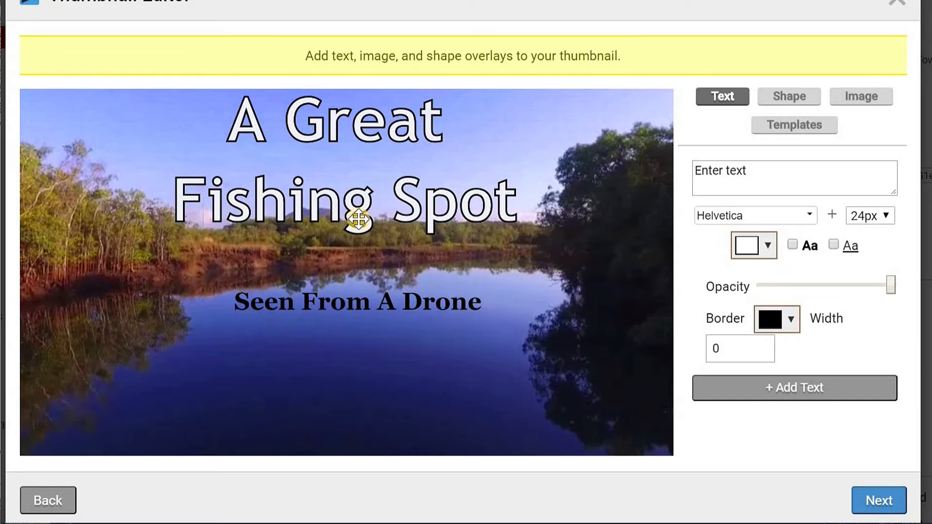
# Step: Delete the default 'A Great Fishing Spot' and 'Seen From A Drone' text overlays
pyautogui.click(466, 209)
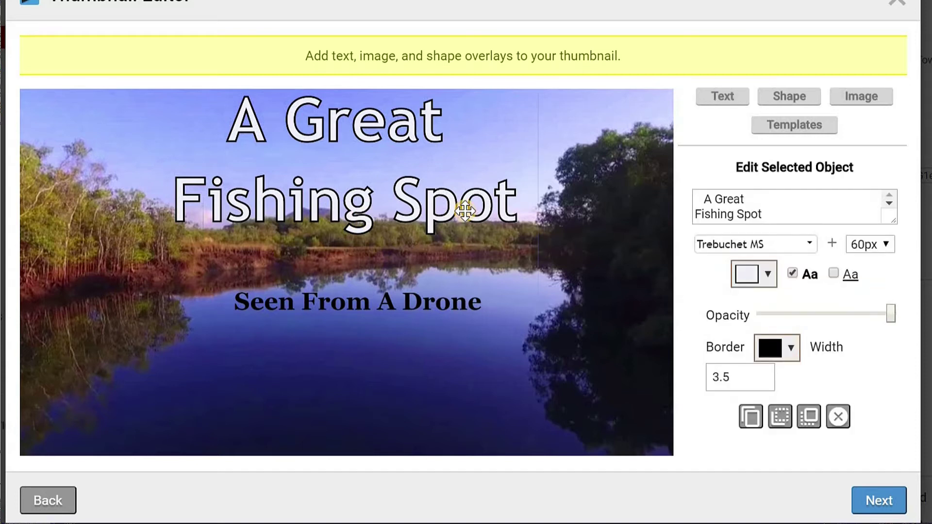
pyautogui.click(838, 416)
pyautogui.click(348, 309)
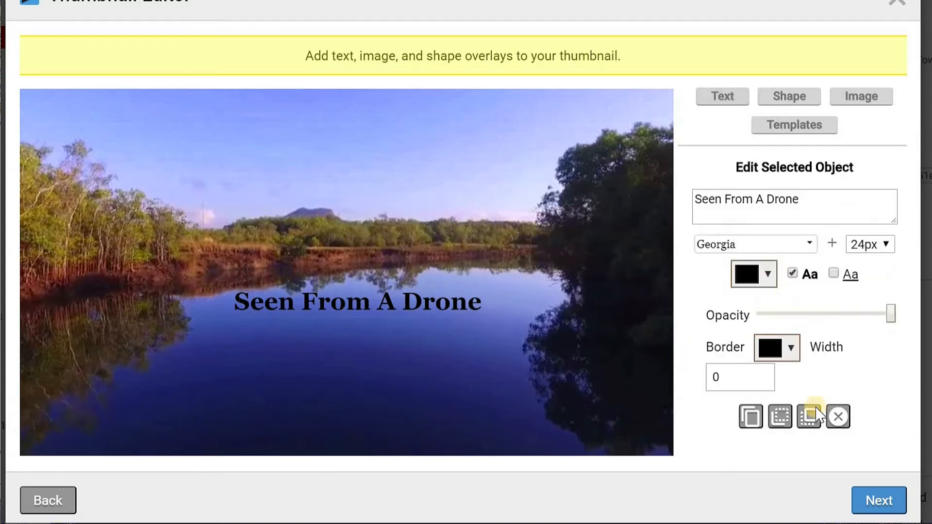
pyautogui.click(838, 416)
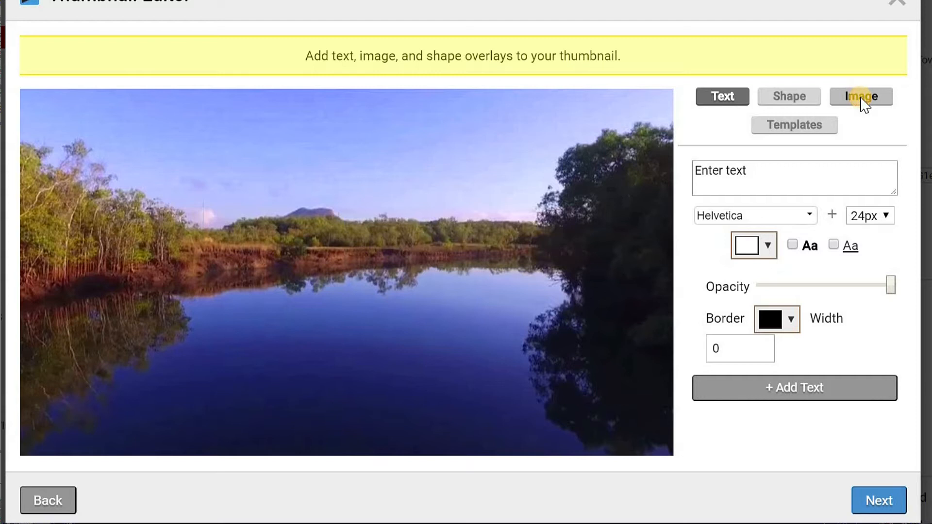
# Step: Add the AUSSIE.gif subscribe image from the Pictures folder as an image overlay
pyautogui.click(863, 100)
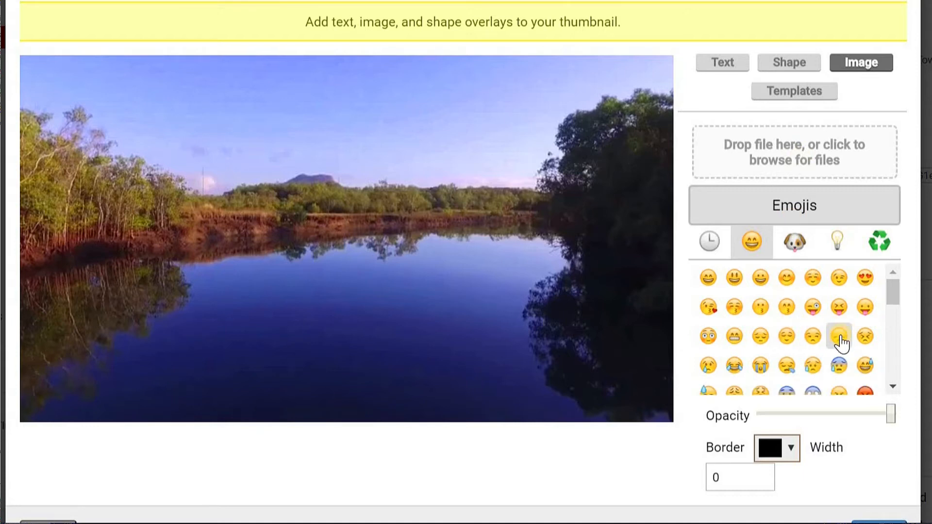
pyautogui.scroll(-3, 896, 338)
pyautogui.moveTo(894, 305); pyautogui.dragTo(894, 352)
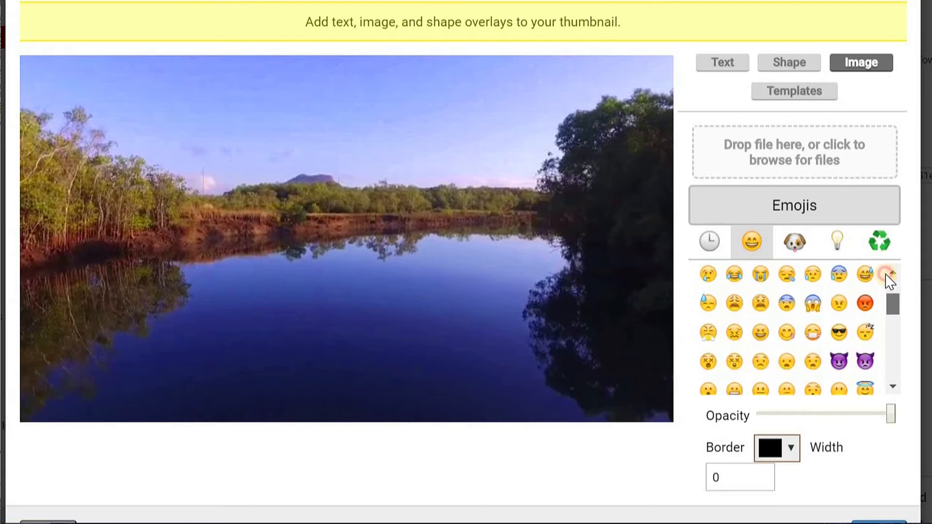
pyautogui.click(891, 275)
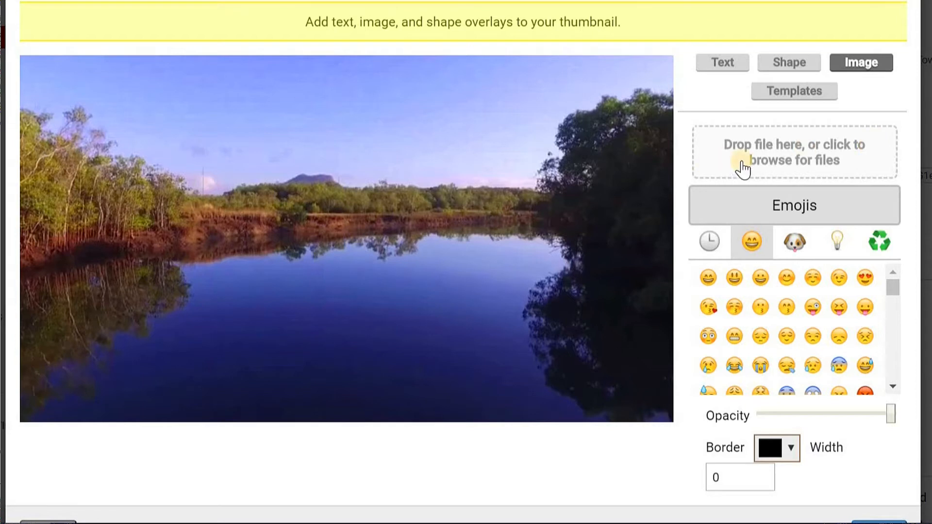
pyautogui.click(768, 149)
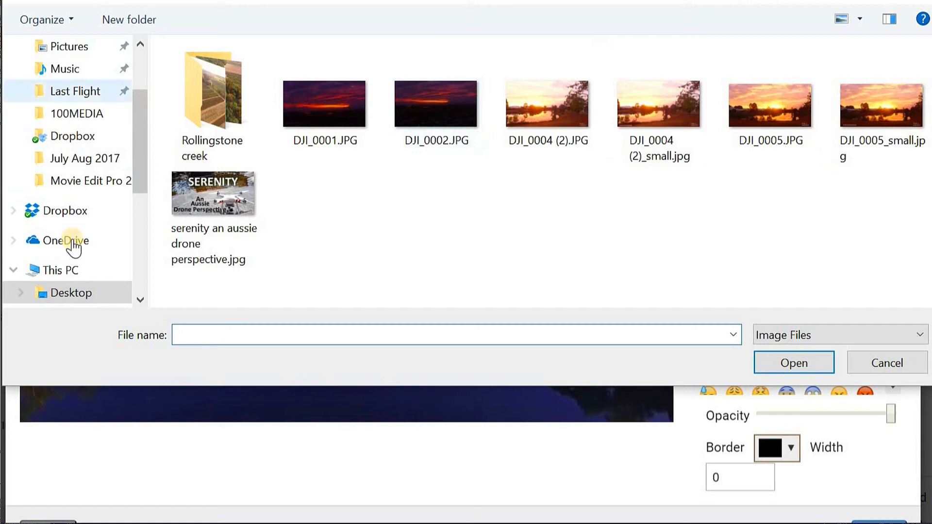
pyautogui.moveTo(139, 98); pyautogui.dragTo(132, 140)
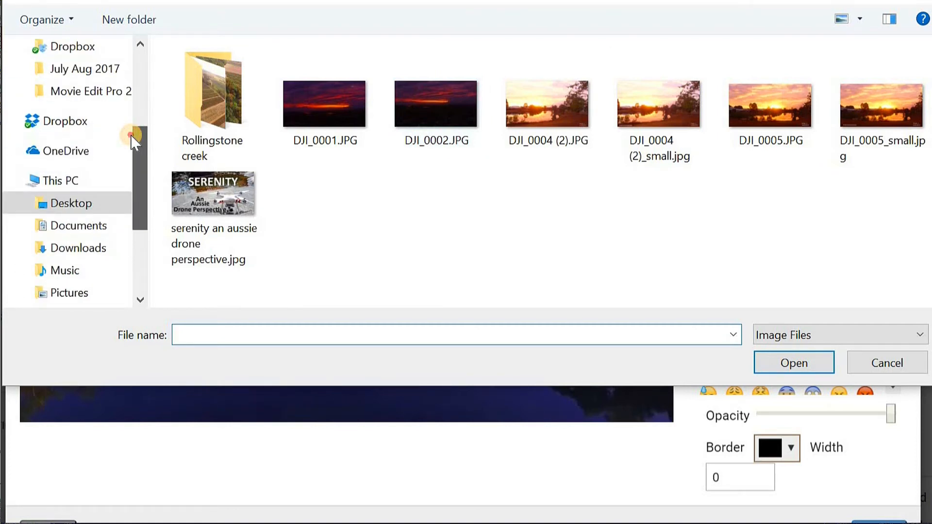
pyautogui.moveTo(134, 138); pyautogui.dragTo(134, 149)
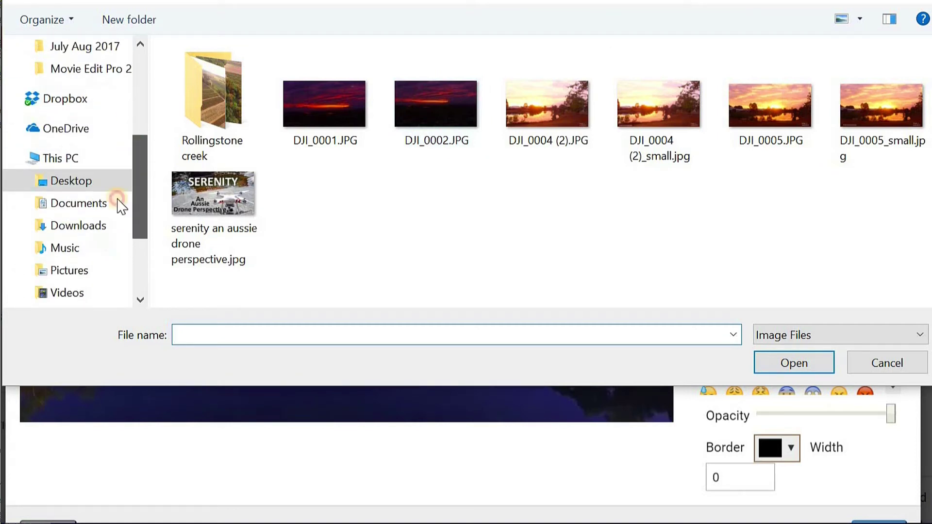
pyautogui.click(70, 270)
pyautogui.scroll(-5, 741, 69)
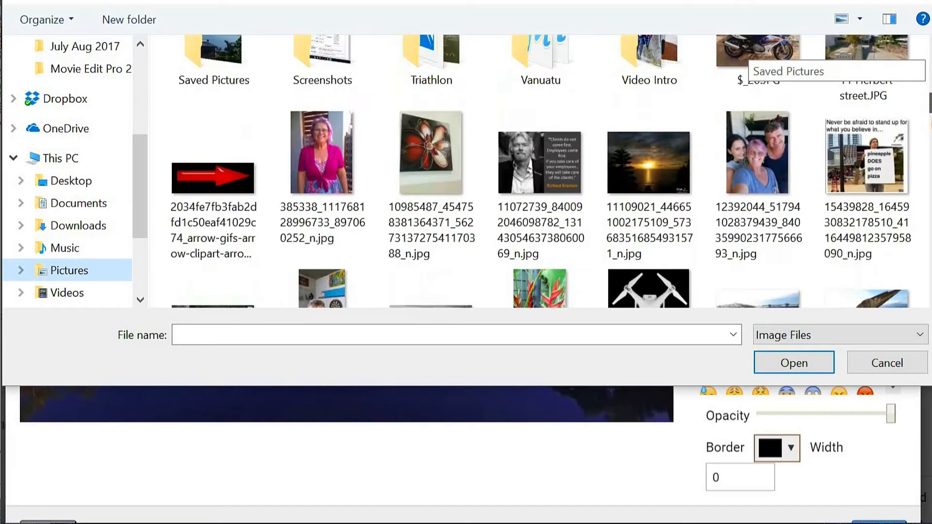
pyautogui.scroll(-5, 741, 69)
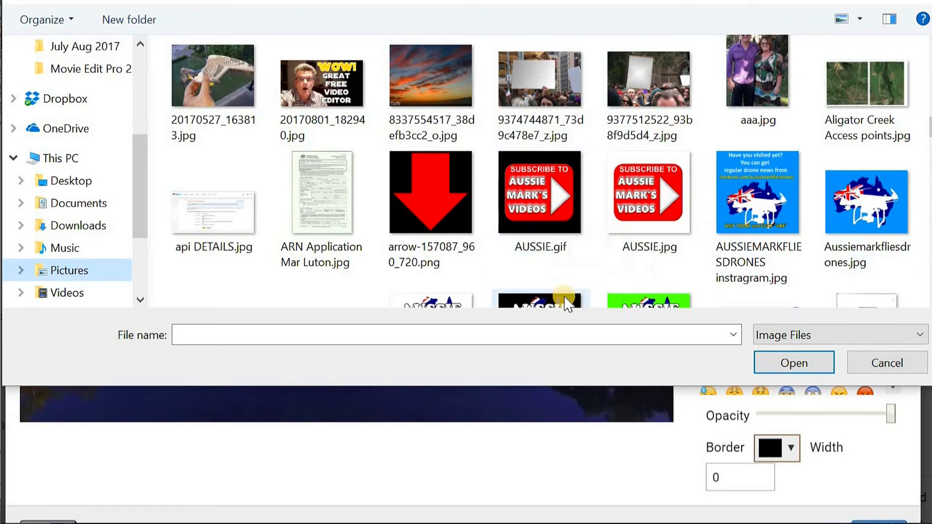
pyautogui.click(537, 195)
pyautogui.doubleClick(537, 196)
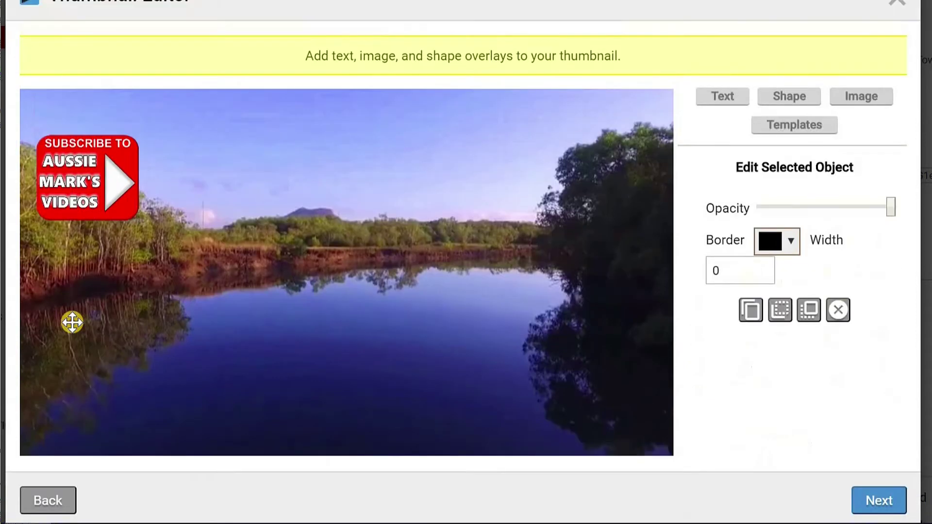
# Step: Move the subscribe badge to the bottom-left corner and shrink it
pyautogui.moveTo(70, 108); pyautogui.dragTo(64, 387)
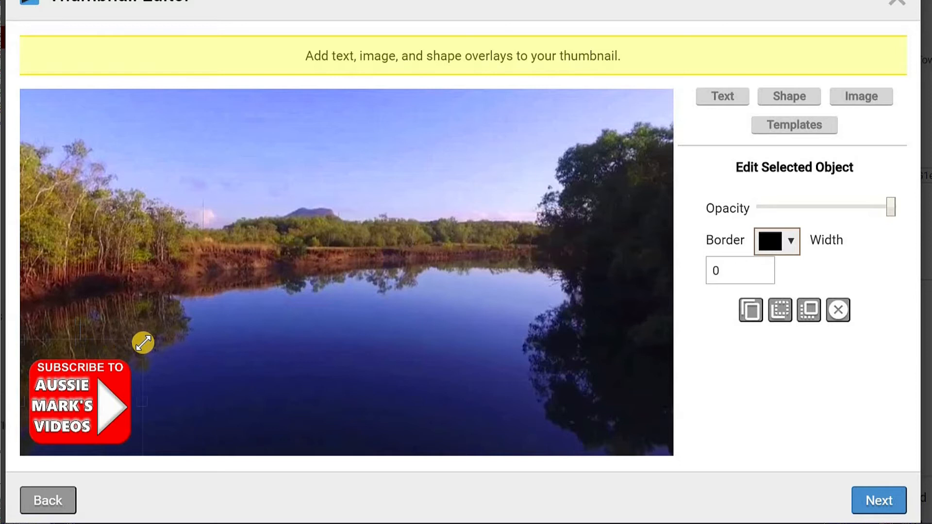
pyautogui.moveTo(143, 343); pyautogui.dragTo(109, 392)
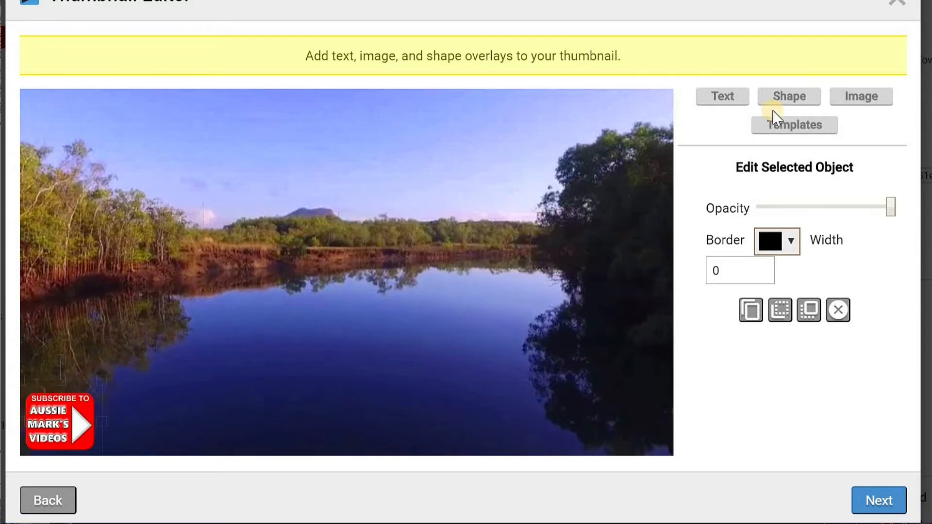
# Step: Set up a Rectangle shape with white fill and border width 0
pyautogui.click(789, 96)
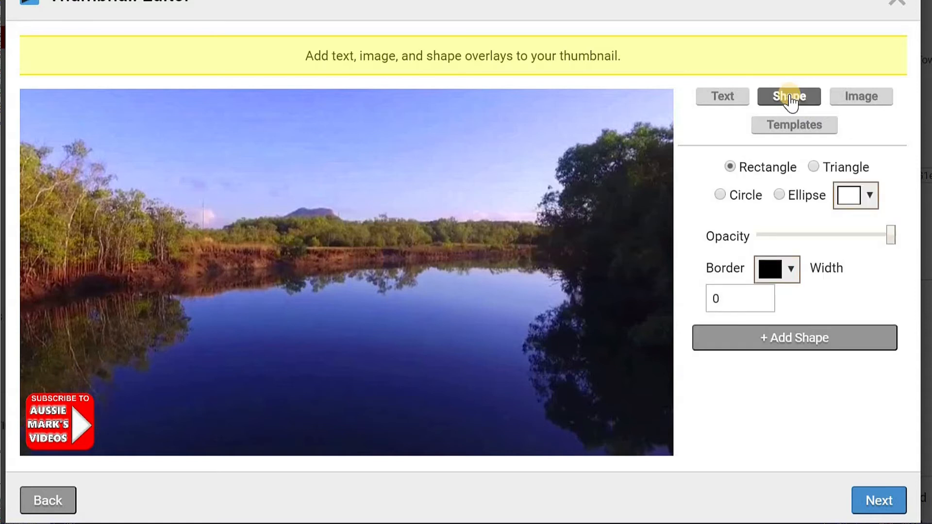
pyautogui.click(792, 128)
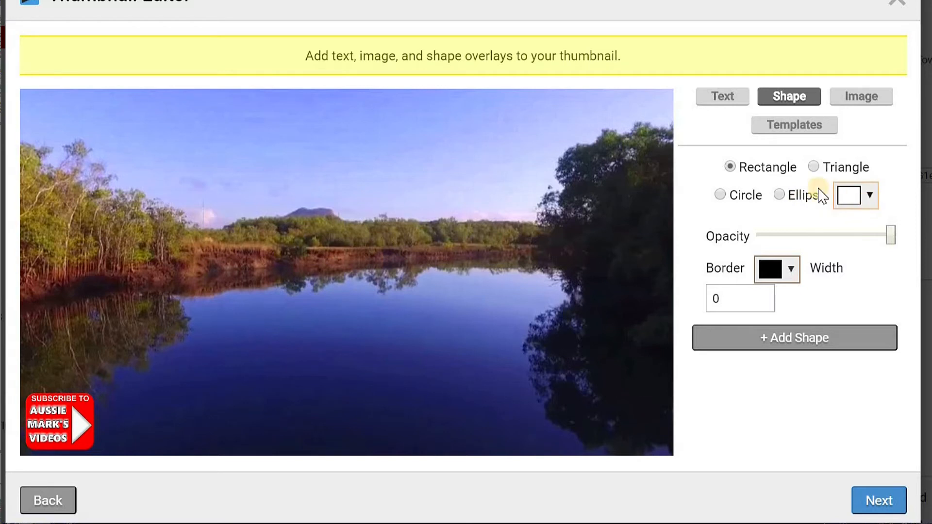
pyautogui.click(869, 199)
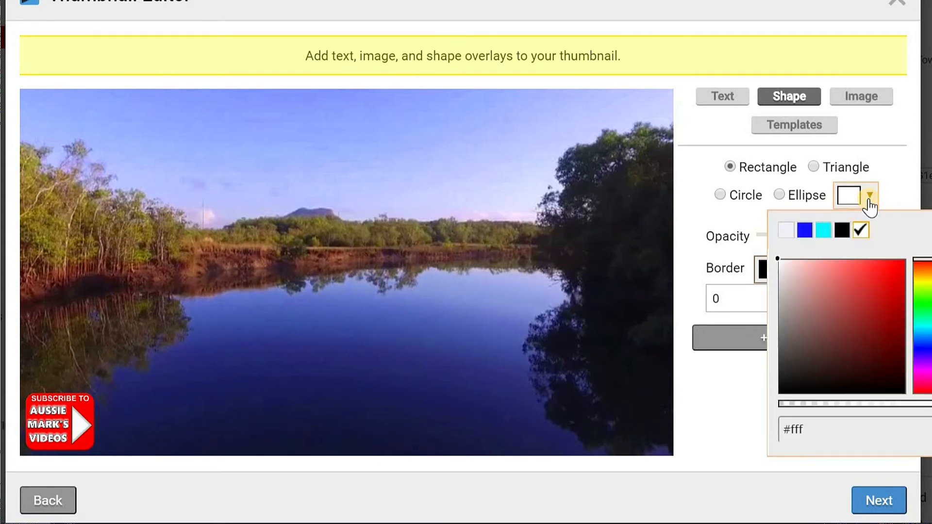
pyautogui.click(870, 201)
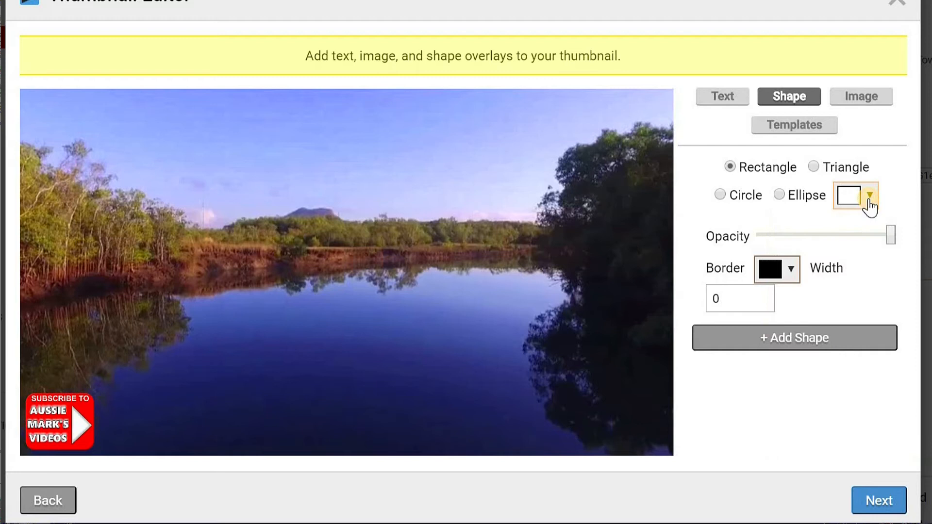
pyautogui.moveTo(740, 299)
pyautogui.click(762, 294)
pyautogui.click(762, 304)
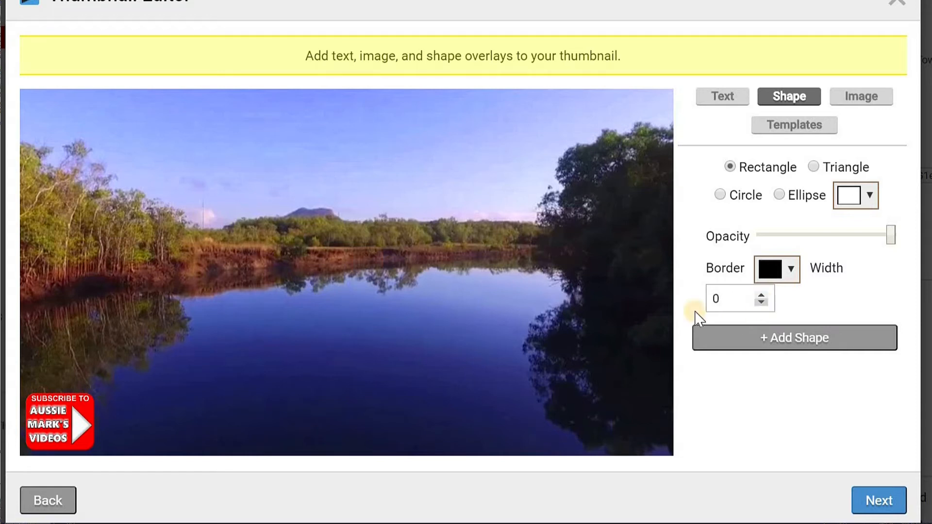
# Step: Add the white rectangle, move it to the top and widen it into a bar across the thumbnail
pyautogui.click(804, 338)
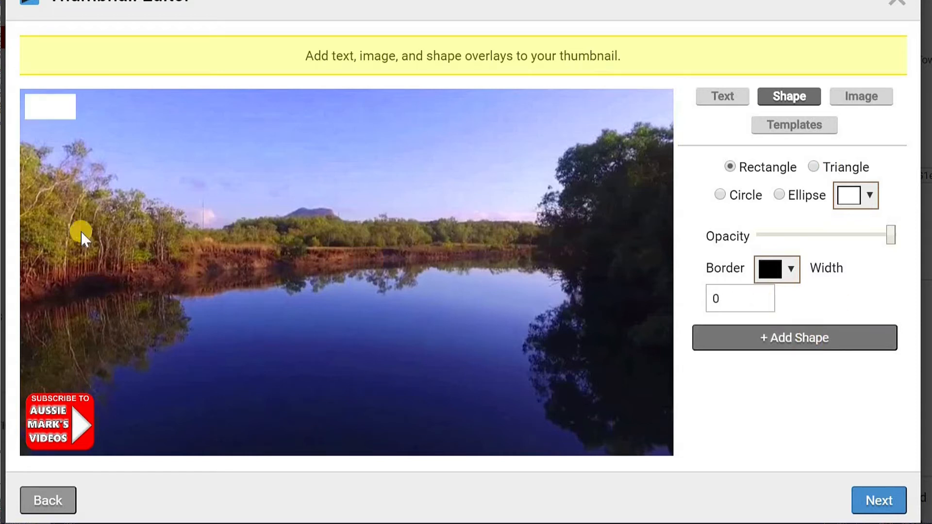
pyautogui.moveTo(52, 106)
pyautogui.mouseDown()
pyautogui.moveTo(277, 314)
pyautogui.moveTo(237, 304)
pyautogui.moveTo(480, 379)
pyautogui.moveTo(435, 333)
pyautogui.moveTo(525, 334)
pyautogui.mouseUp()
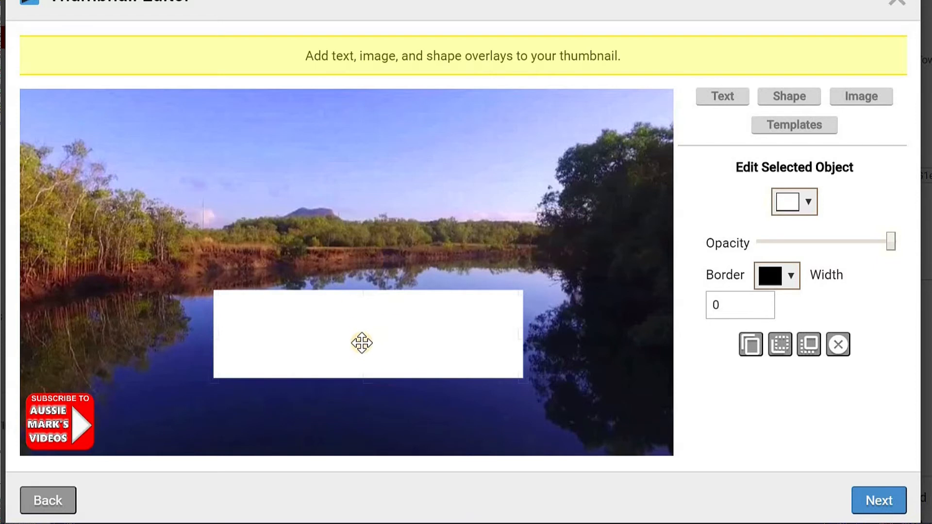
pyautogui.moveTo(362, 342); pyautogui.dragTo(340, 153)
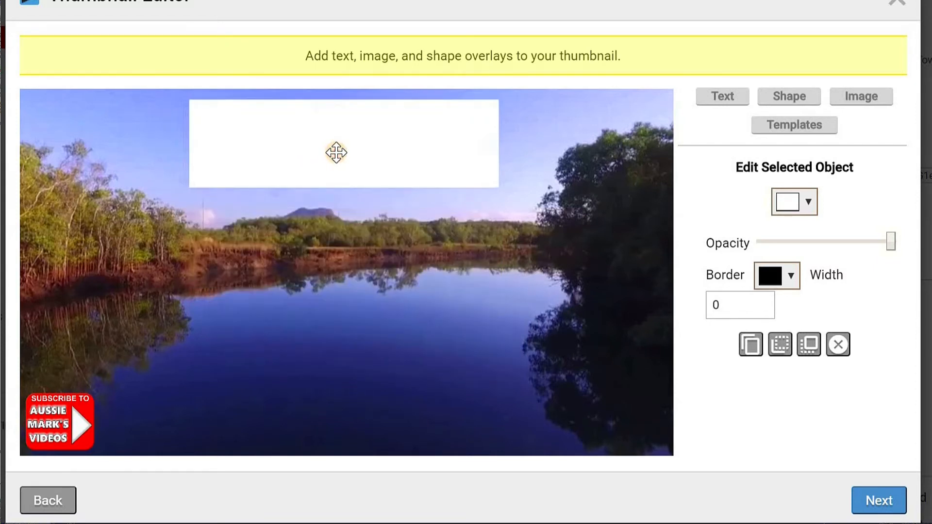
pyautogui.moveTo(500, 143); pyautogui.dragTo(548, 143)
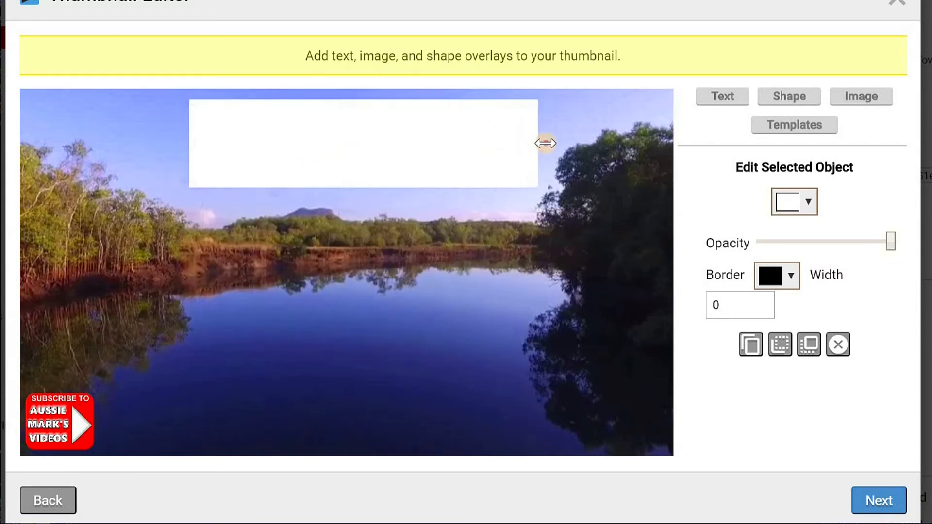
pyautogui.moveTo(189, 139); pyautogui.dragTo(138, 139)
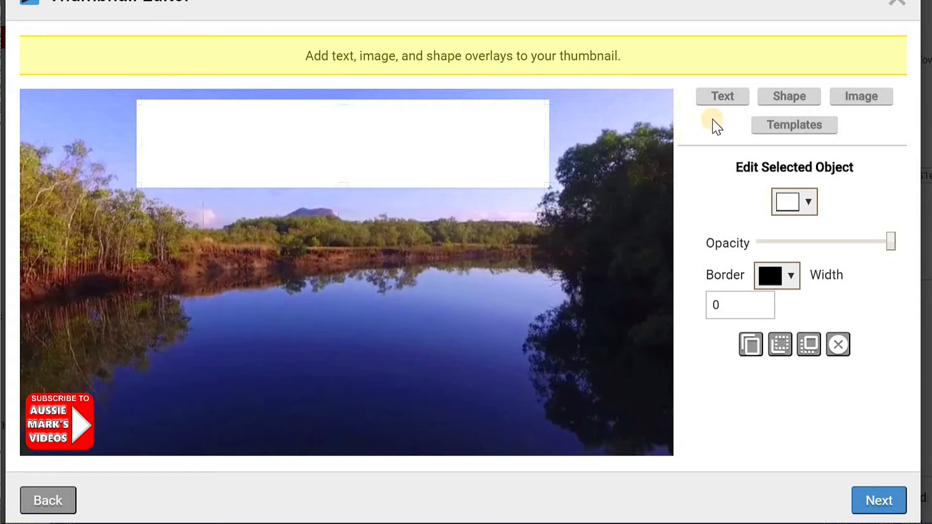
# Step: Create a text overlay reading BEST FISHING SPOT with red colour
pyautogui.click(722, 97)
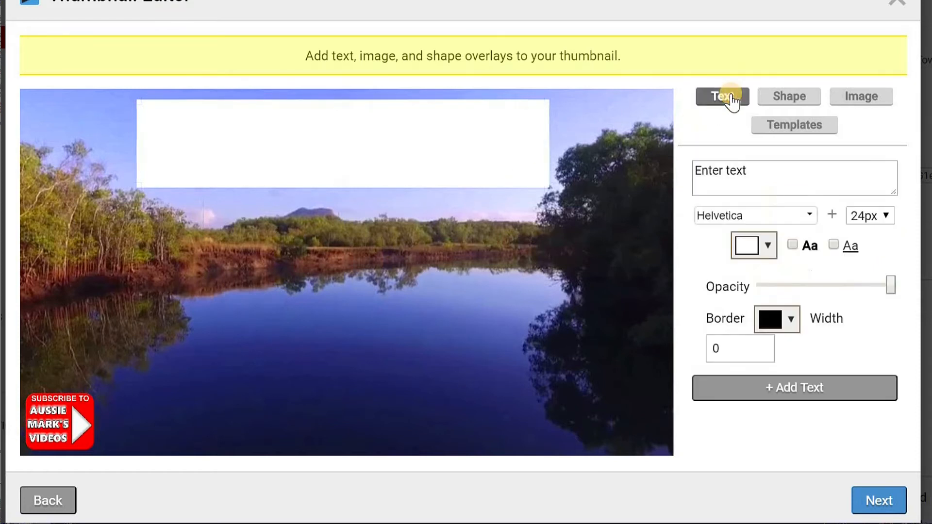
pyautogui.moveTo(695, 172); pyautogui.dragTo(757, 174)
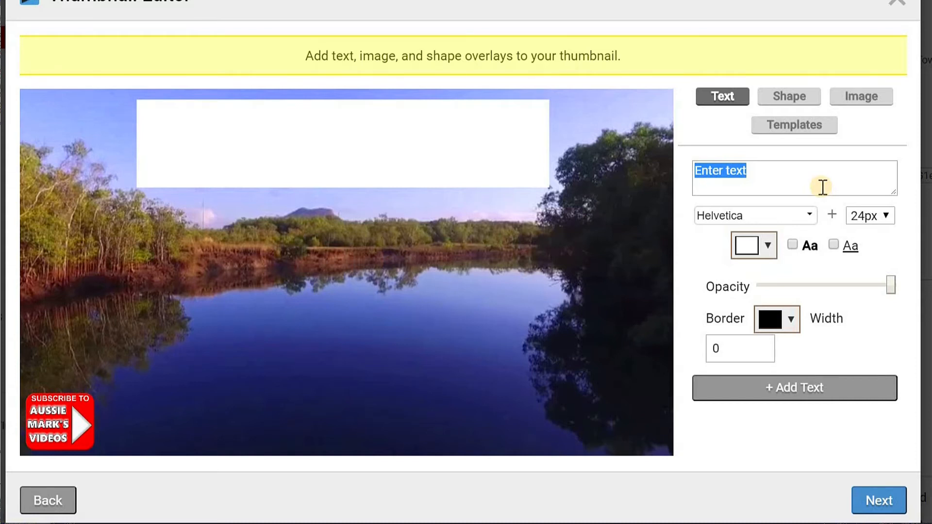
pyautogui.write('best')
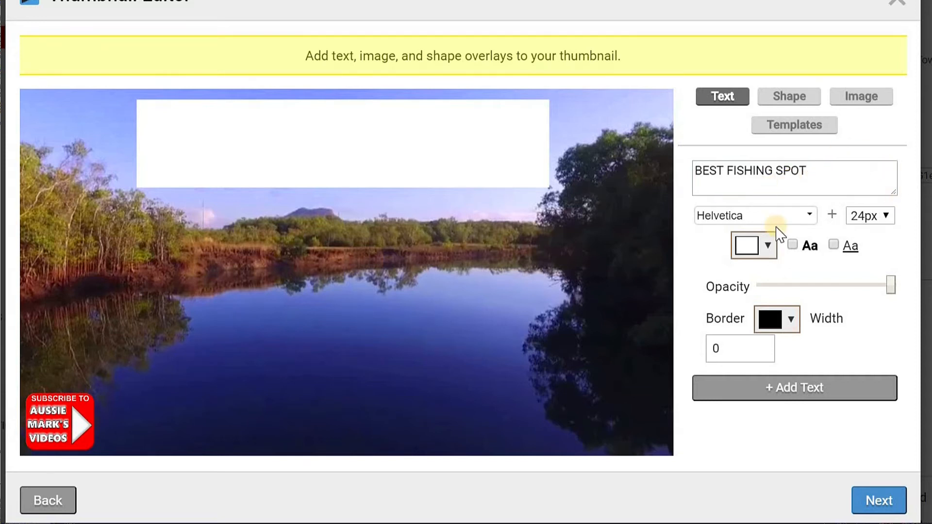
pyautogui.click(765, 247)
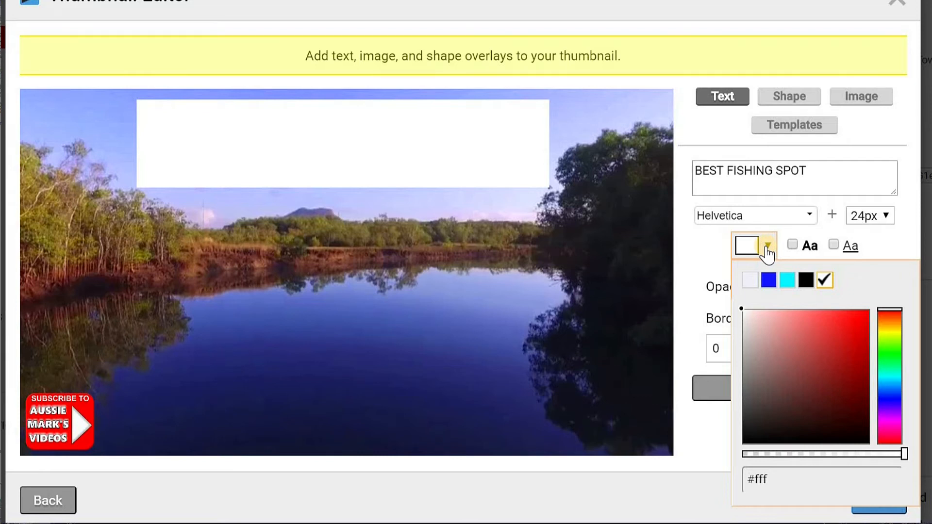
pyautogui.click(864, 311)
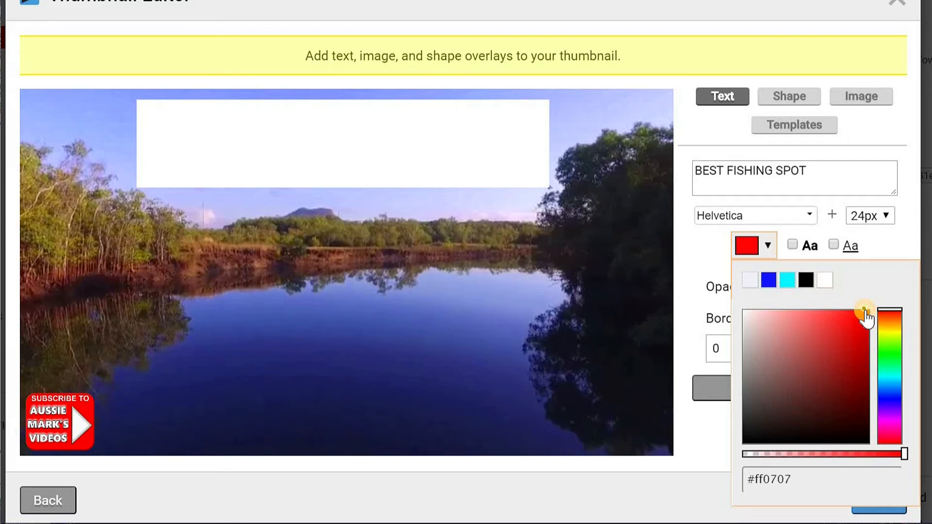
pyautogui.click(710, 251)
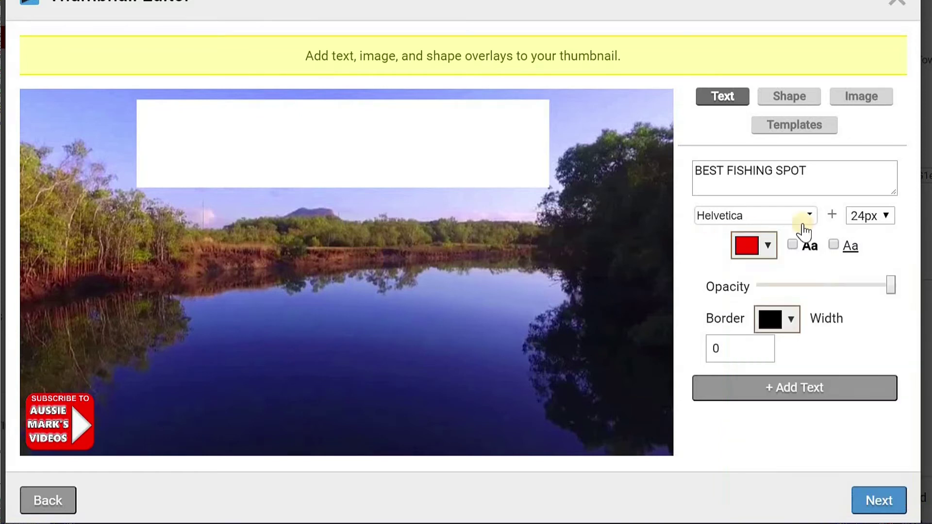
# Step: Place the red title on the white bar and set its font to Bangers (after trying Pacifico)
pyautogui.click(786, 387)
pyautogui.moveTo(108, 104); pyautogui.dragTo(305, 143)
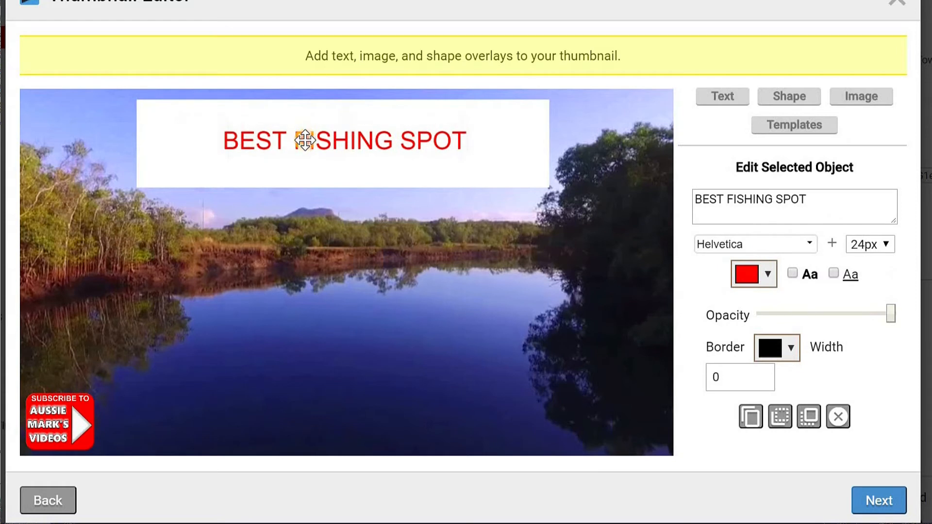
pyautogui.click(807, 244)
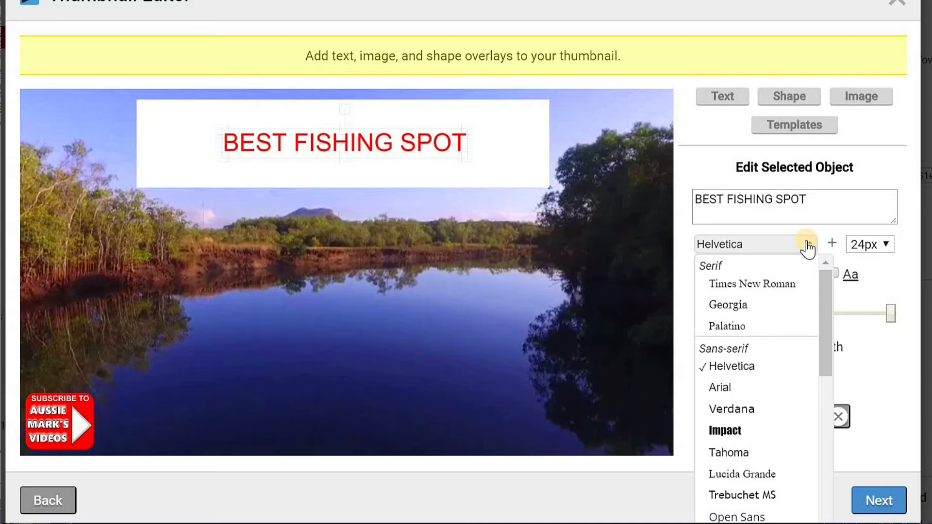
pyautogui.moveTo(825, 326)
pyautogui.mouseDown()
pyautogui.moveTo(841, 421)
pyautogui.moveTo(825, 432)
pyautogui.mouseUp()
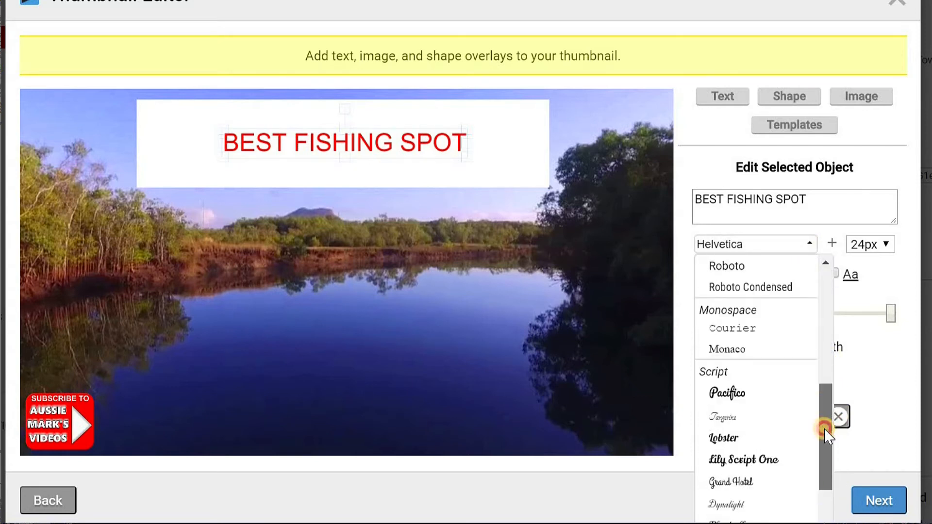
pyautogui.click(727, 430)
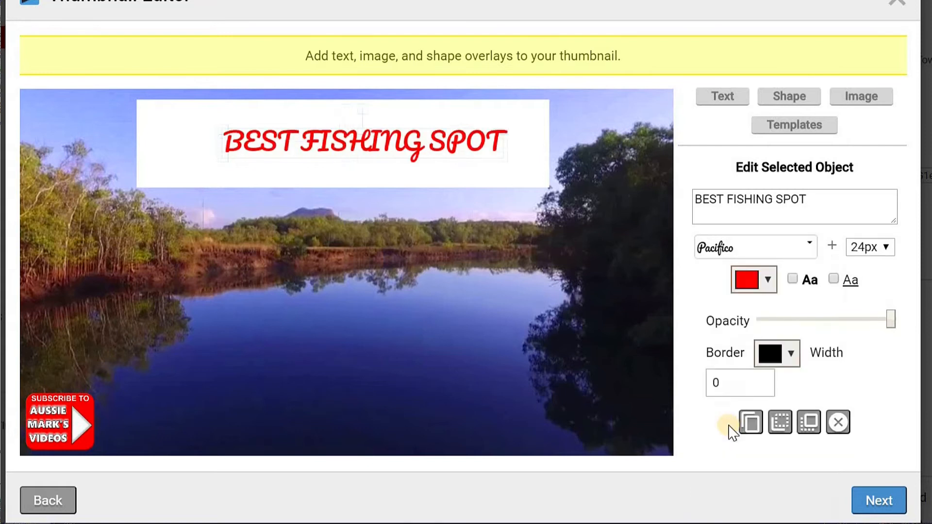
pyautogui.click(808, 248)
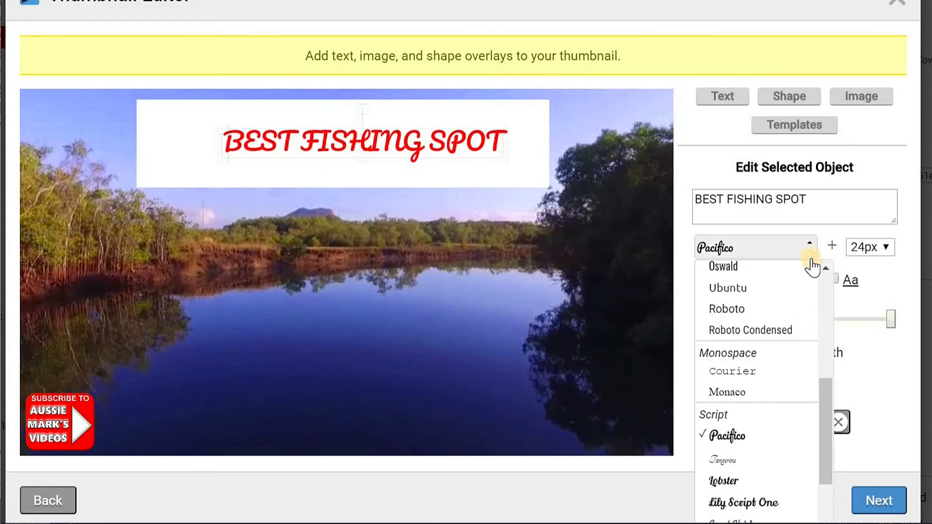
pyautogui.moveTo(825, 437); pyautogui.dragTo(833, 515)
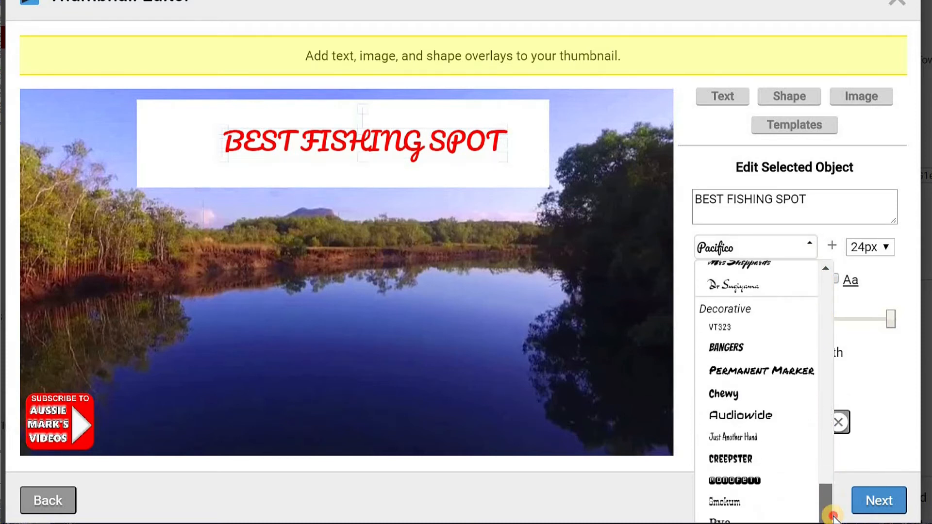
pyautogui.moveTo(832, 515); pyautogui.dragTo(823, 484)
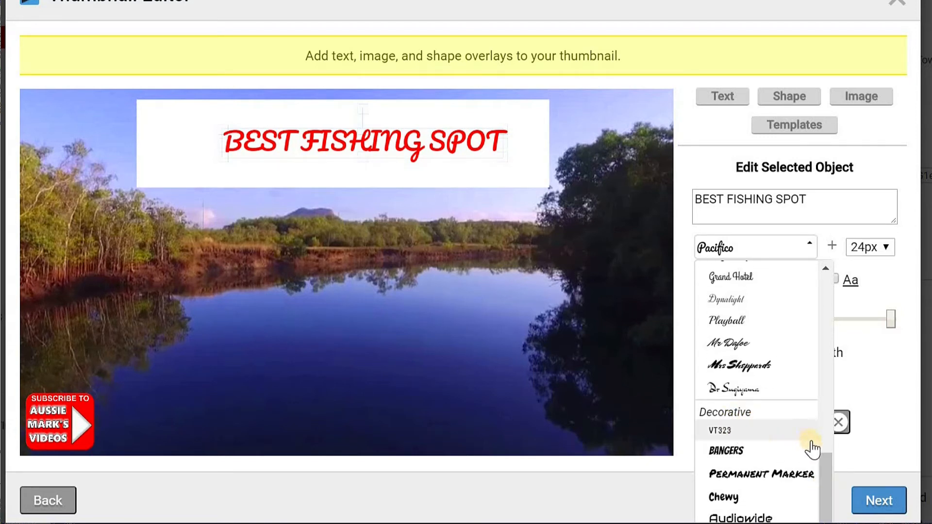
pyautogui.click(728, 449)
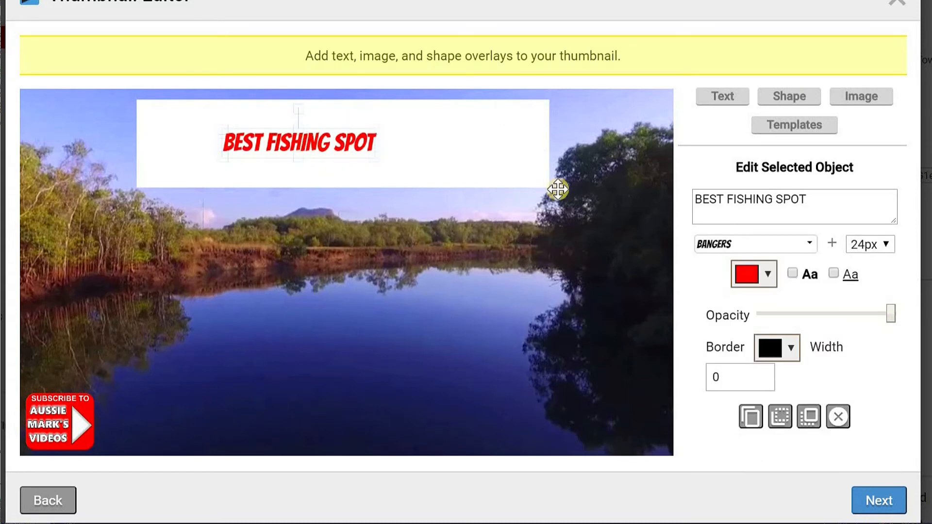
# Step: Size the title at 60px (after 72px), narrow its box and centre it in the white bar
pyautogui.click(886, 244)
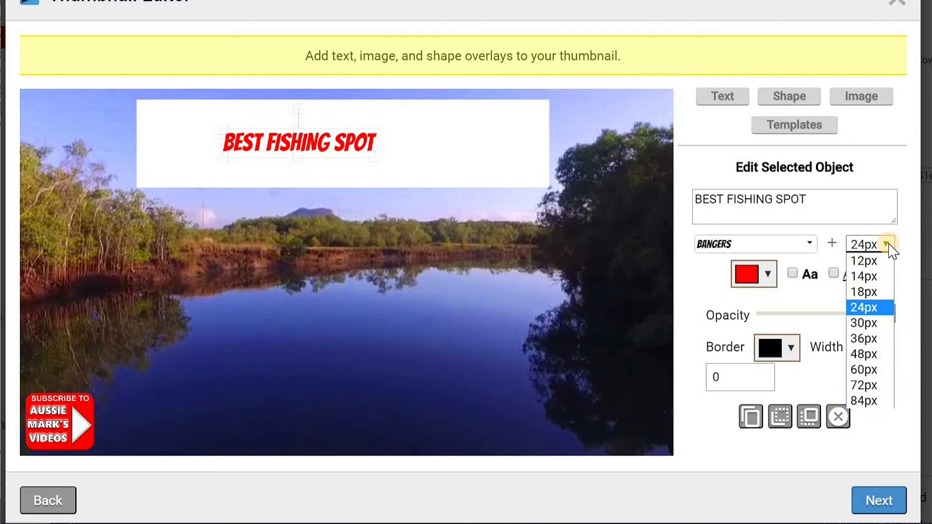
pyautogui.click(863, 385)
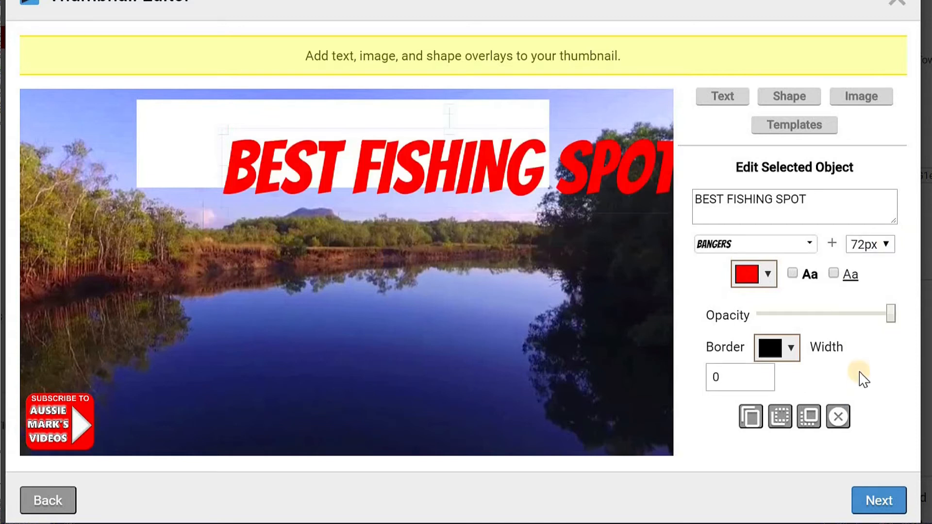
pyautogui.click(886, 244)
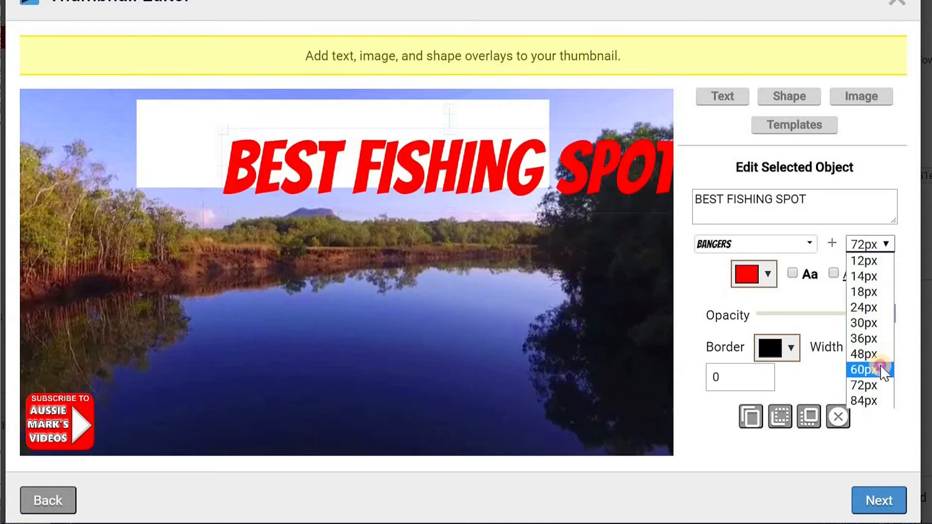
pyautogui.click(864, 370)
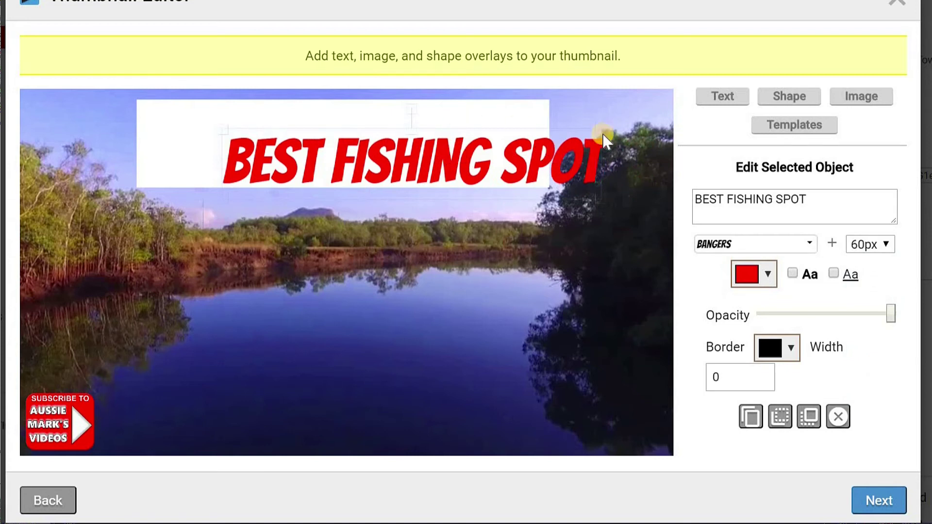
pyautogui.moveTo(603, 134); pyautogui.dragTo(581, 134)
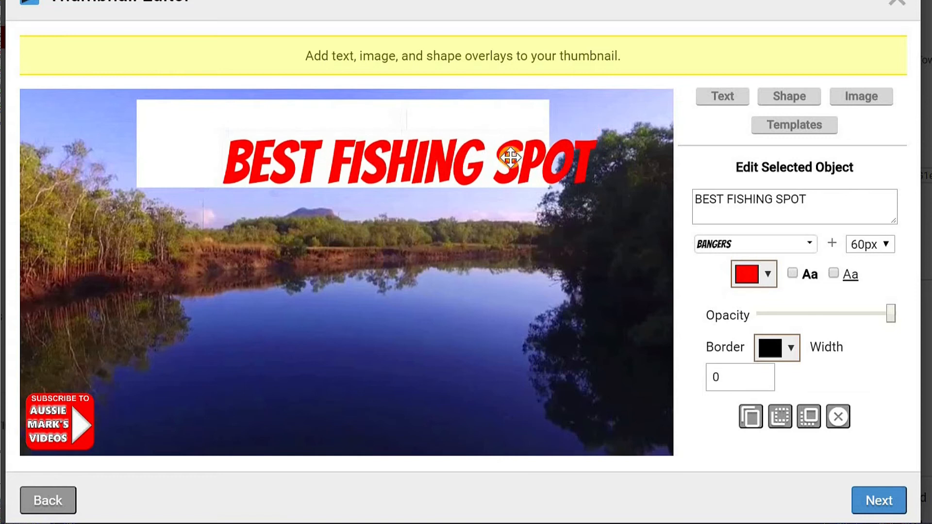
pyautogui.moveTo(408, 163)
pyautogui.mouseDown()
pyautogui.moveTo(348, 146)
pyautogui.moveTo(349, 135)
pyautogui.mouseUp()
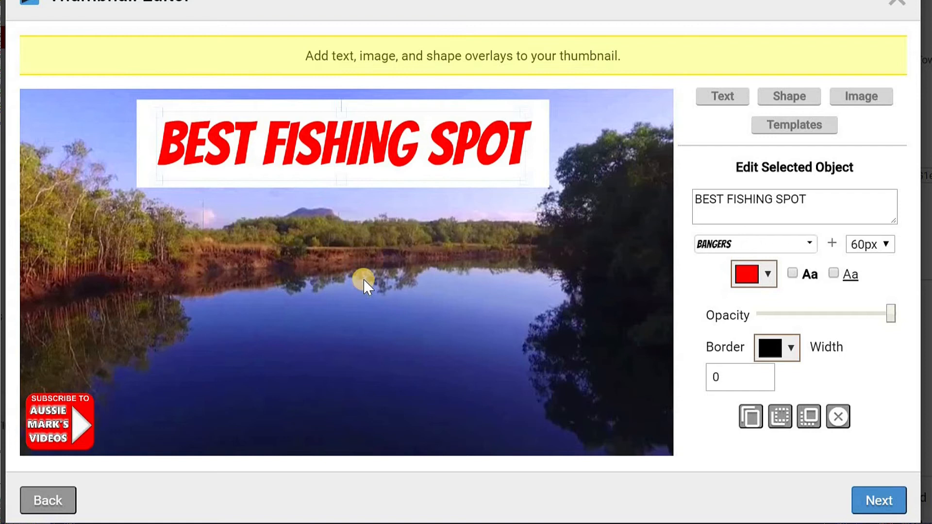
# Step: Add a white 'Seen From A Drone' text overlay to the thumbnail
pyautogui.click(722, 96)
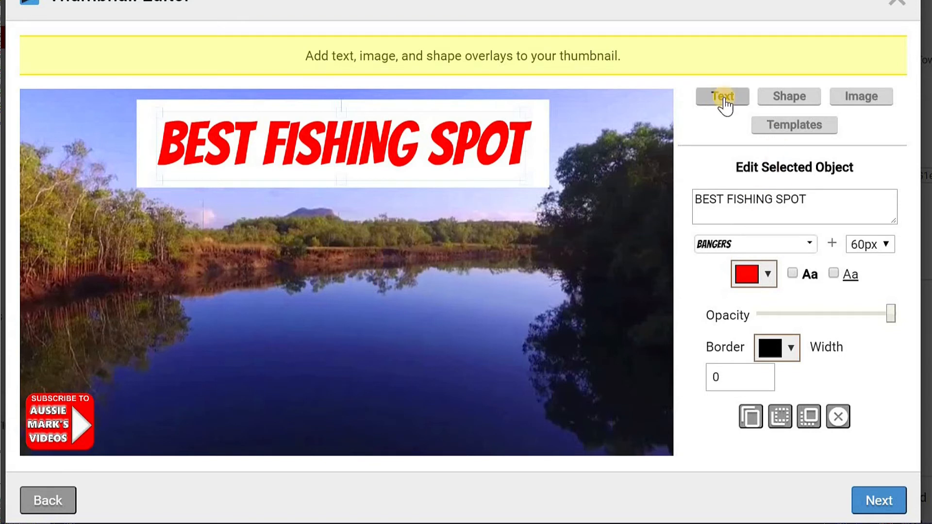
pyautogui.click(772, 168)
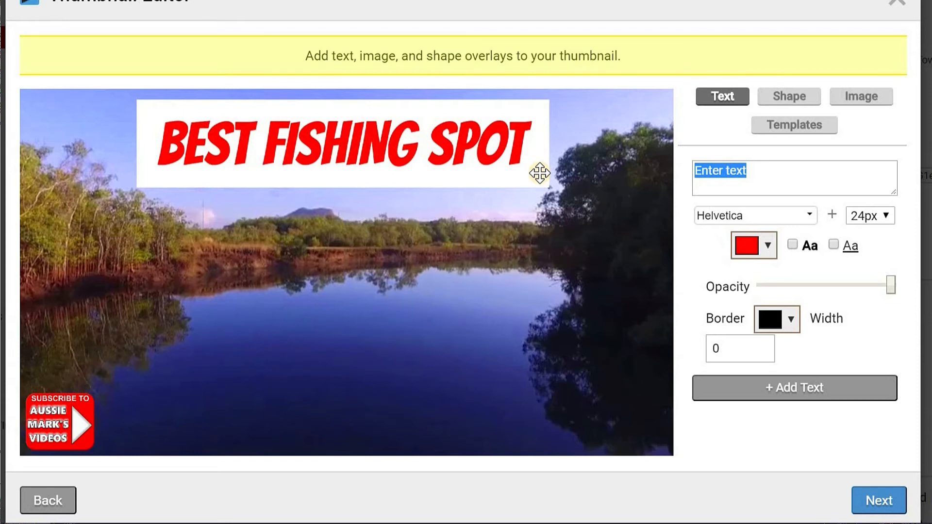
pyautogui.write('s')
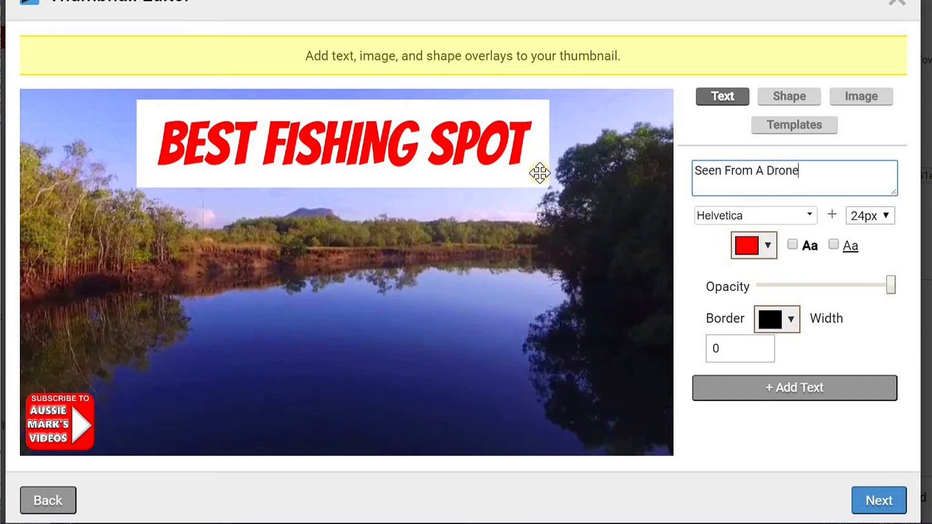
pyautogui.click(557, 173)
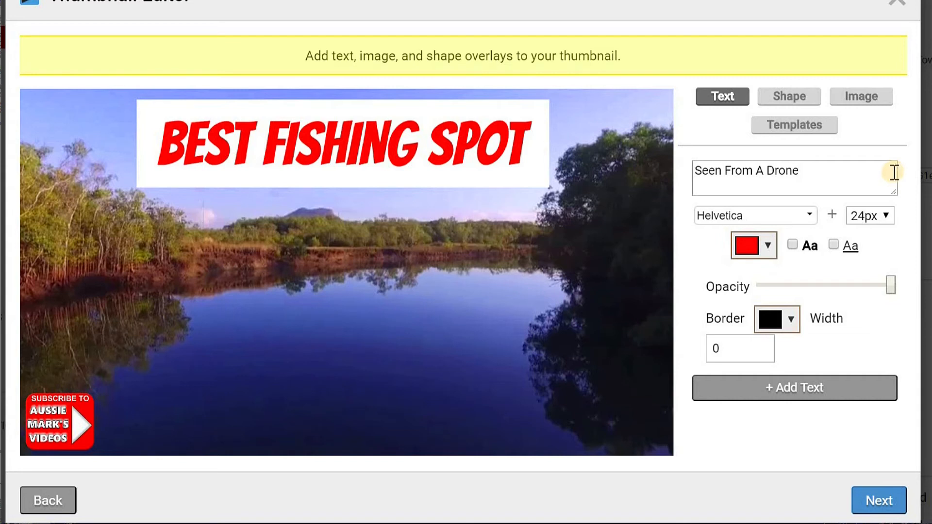
pyautogui.click(768, 245)
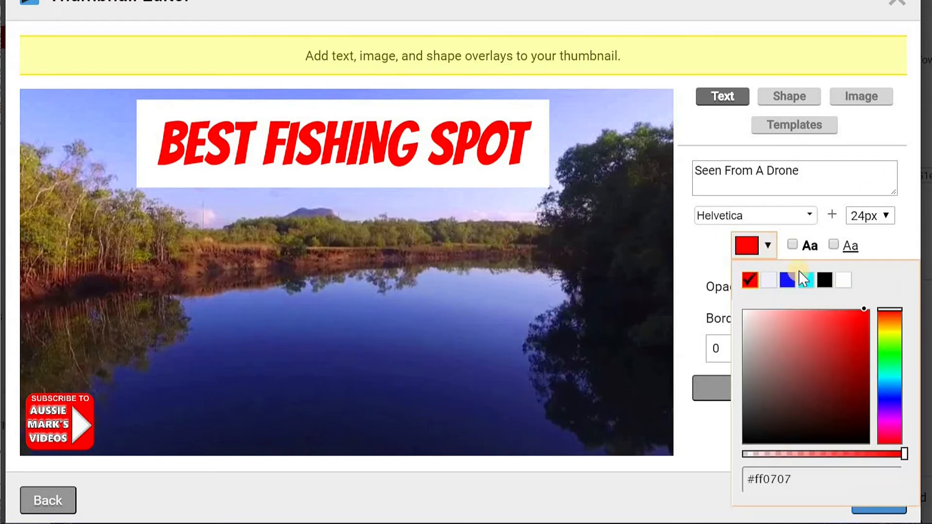
pyautogui.click(843, 281)
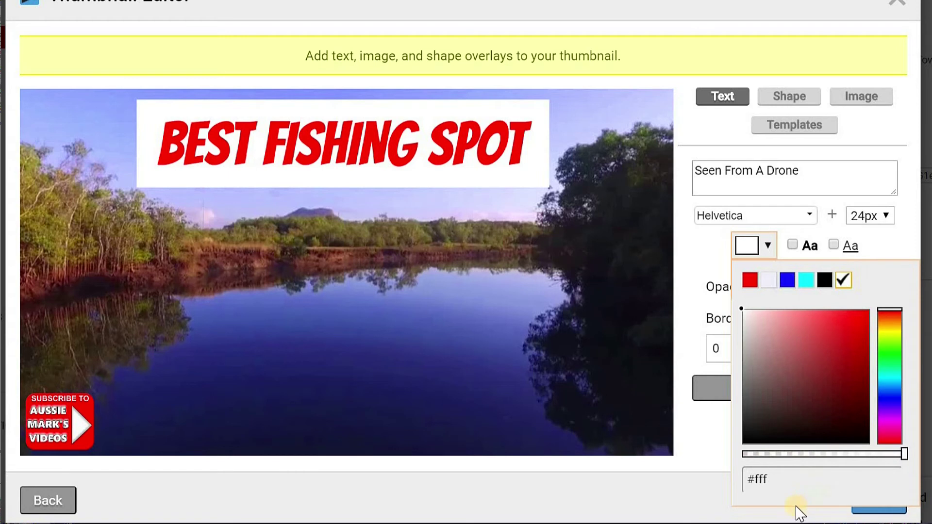
pyautogui.click(714, 448)
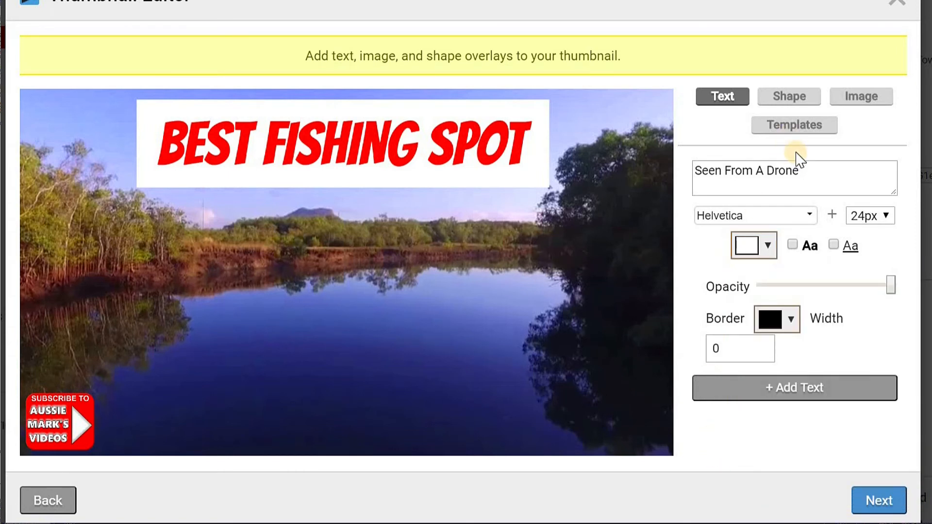
pyautogui.click(809, 387)
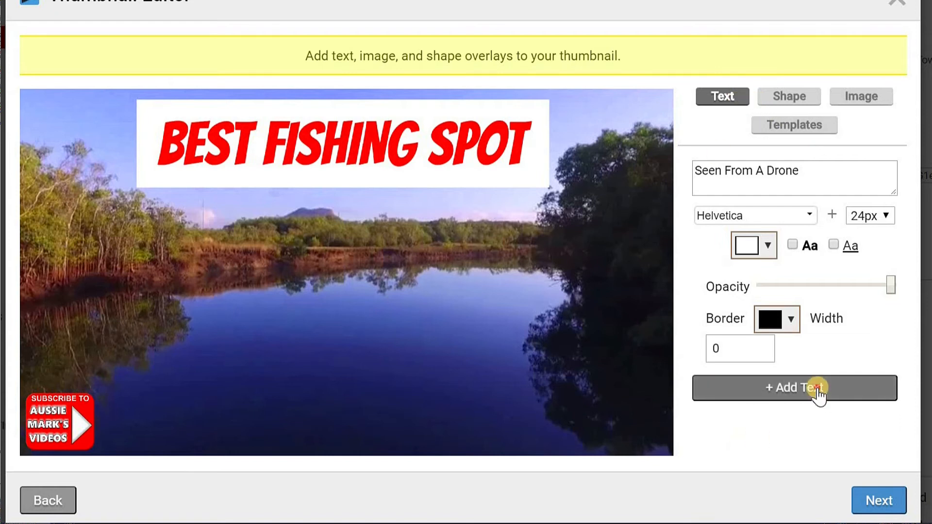
# Step: Move the subtitle over the river below the title and enlarge it
pyautogui.moveTo(54, 108); pyautogui.dragTo(257, 324)
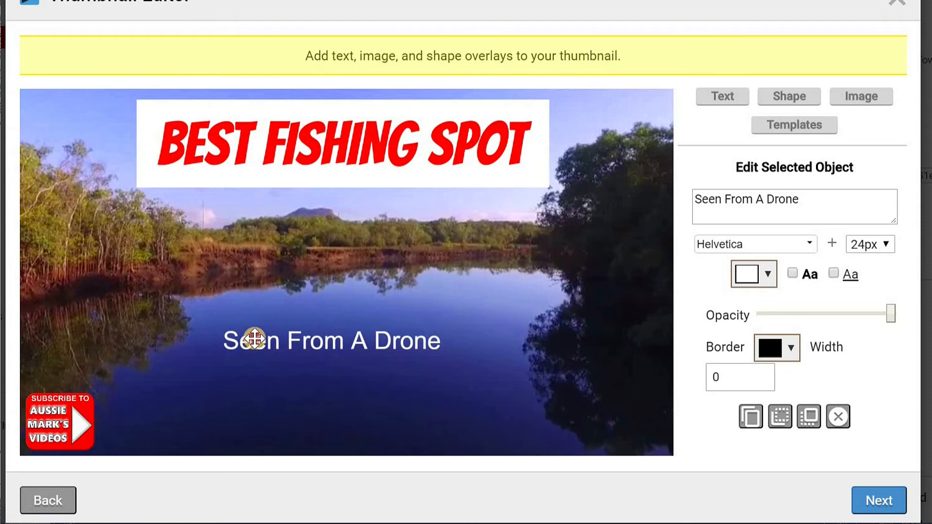
pyautogui.moveTo(257, 324); pyautogui.dragTo(268, 327)
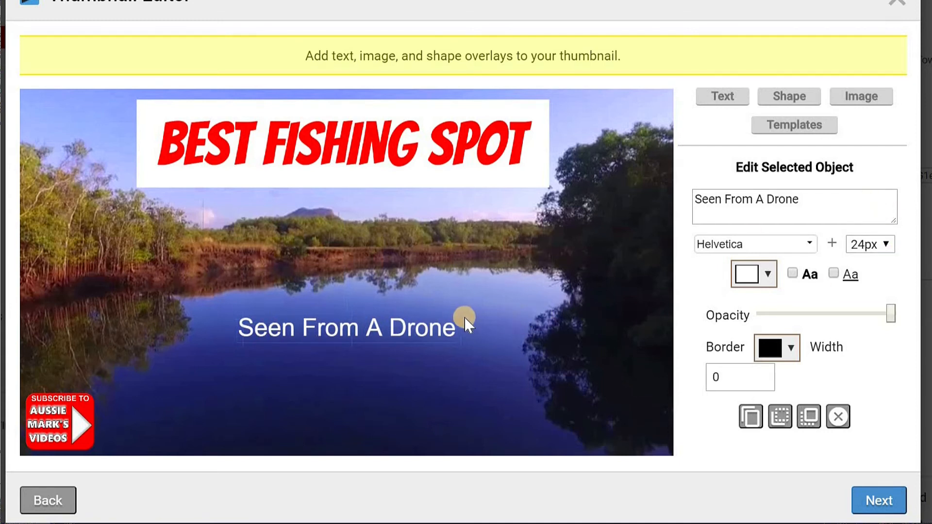
pyautogui.moveTo(460, 314); pyautogui.dragTo(546, 277)
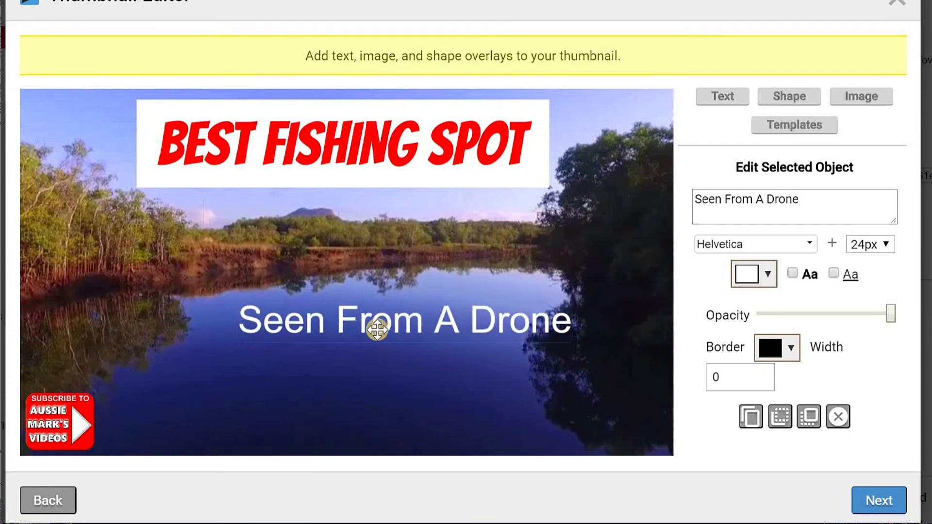
pyautogui.moveTo(362, 320)
pyautogui.mouseDown()
pyautogui.moveTo(331, 321)
pyautogui.moveTo(323, 374)
pyautogui.mouseUp()
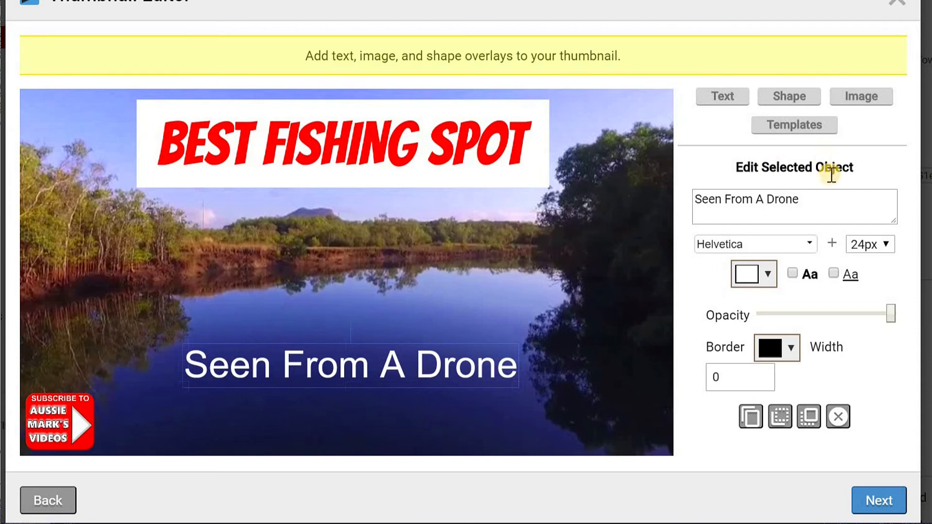
# Step: Add a thumbs-up emoji from the Emojis list and centre it above the subtitle
pyautogui.click(870, 100)
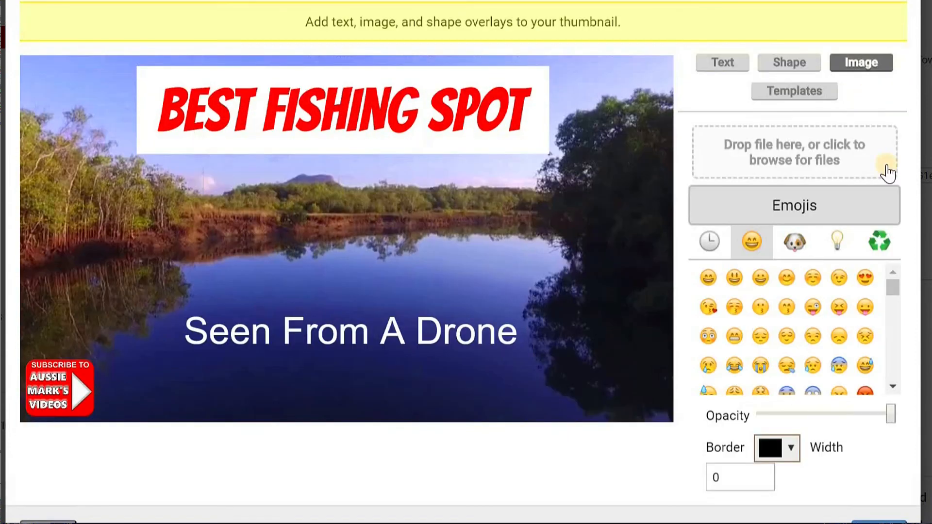
pyautogui.moveTo(893, 285)
pyautogui.mouseDown()
pyautogui.moveTo(882, 389)
pyautogui.moveTo(893, 351)
pyautogui.mouseUp()
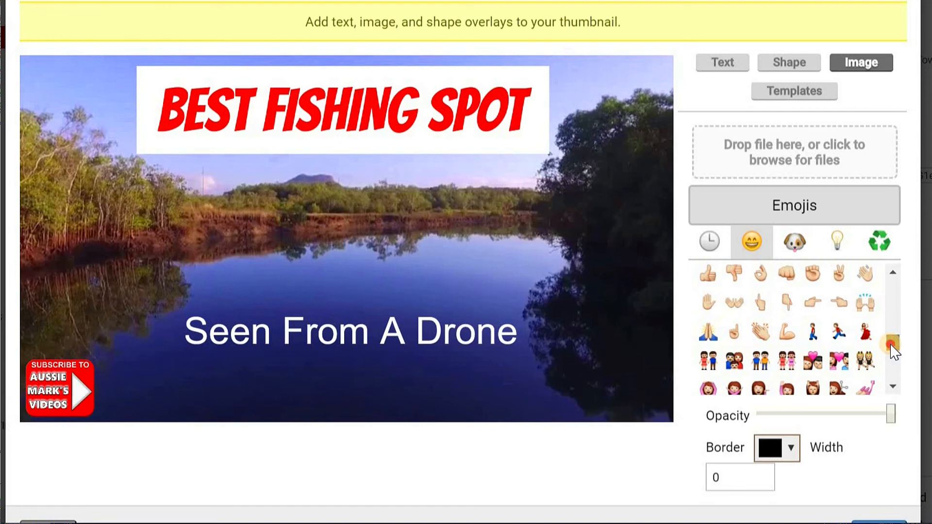
pyautogui.moveTo(893, 350); pyautogui.dragTo(895, 342)
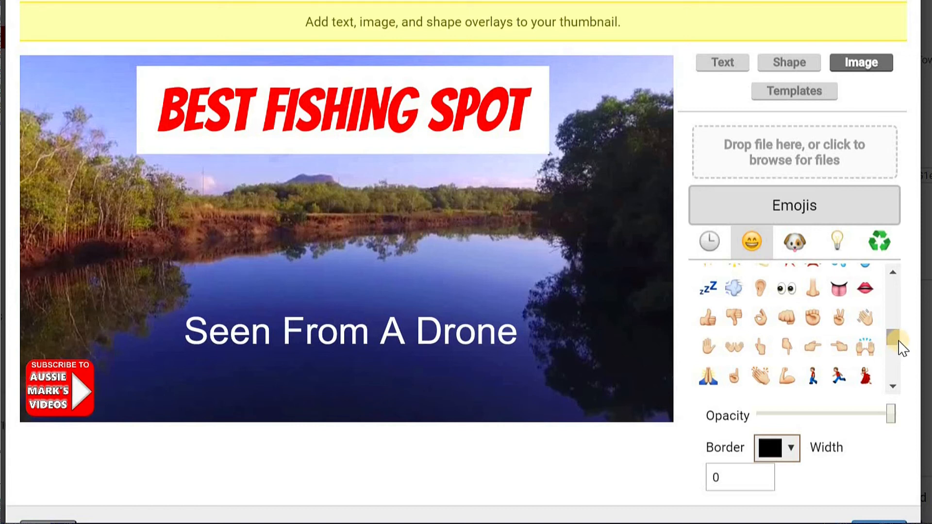
pyautogui.click(708, 319)
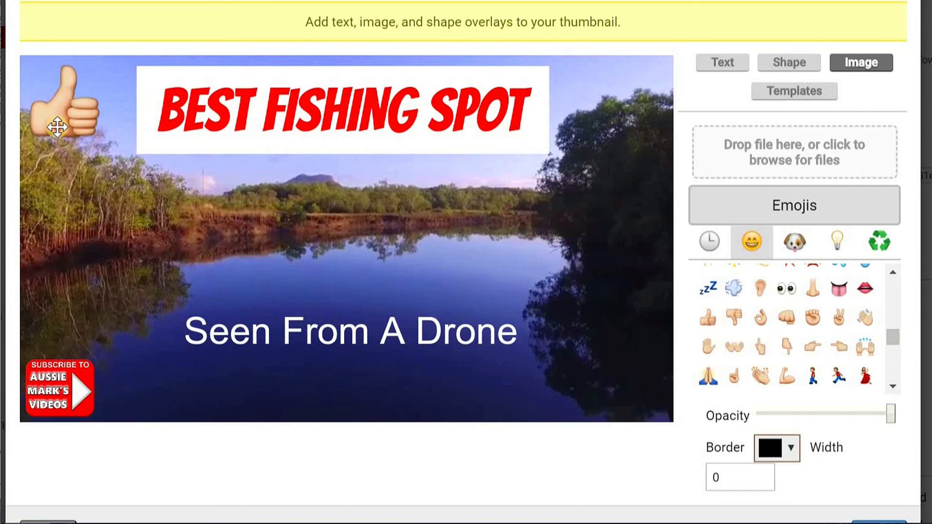
pyautogui.moveTo(64, 134); pyautogui.dragTo(330, 294)
pyautogui.scroll(-3, 330, 294)
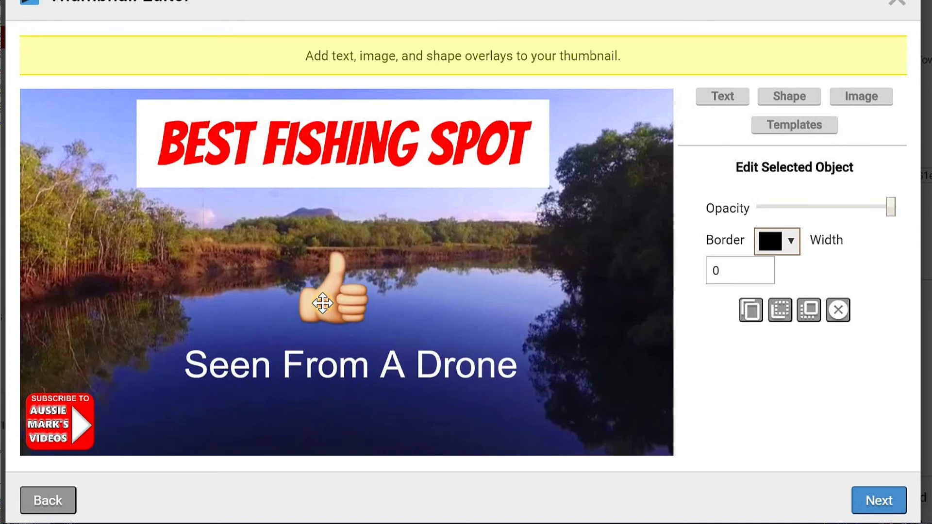
pyautogui.moveTo(323, 303)
pyautogui.mouseDown()
pyautogui.moveTo(327, 317)
pyautogui.moveTo(321, 294)
pyautogui.mouseUp()
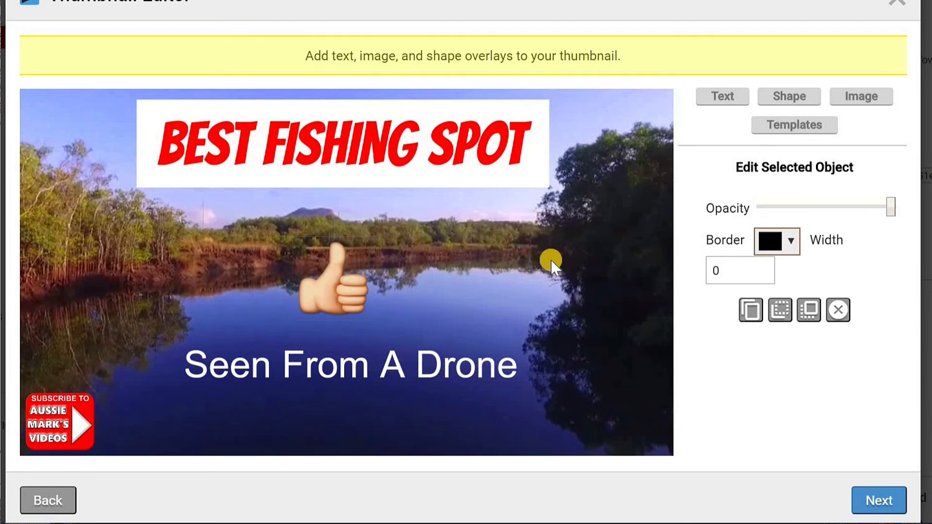
# Step: Advance to the preview page showing YouTube Search, Facebook and Twitter thumbnails
pyautogui.click(879, 500)
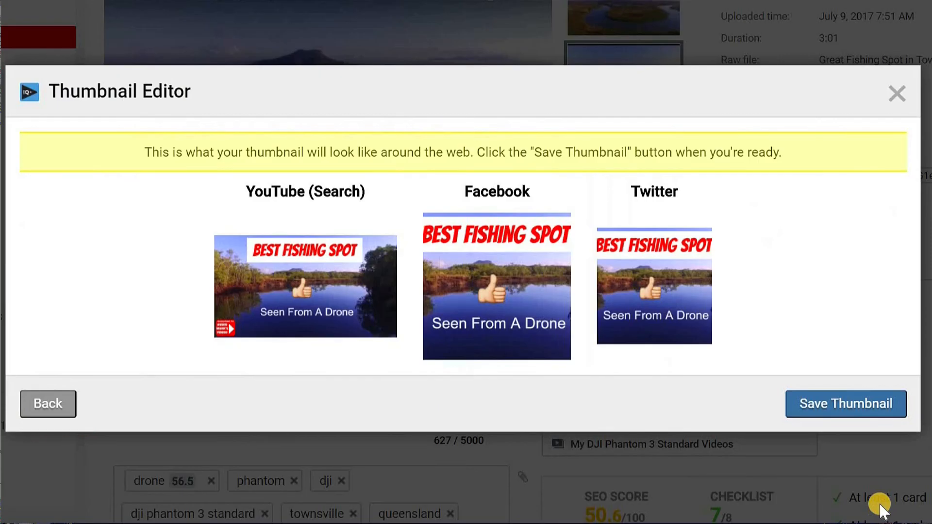